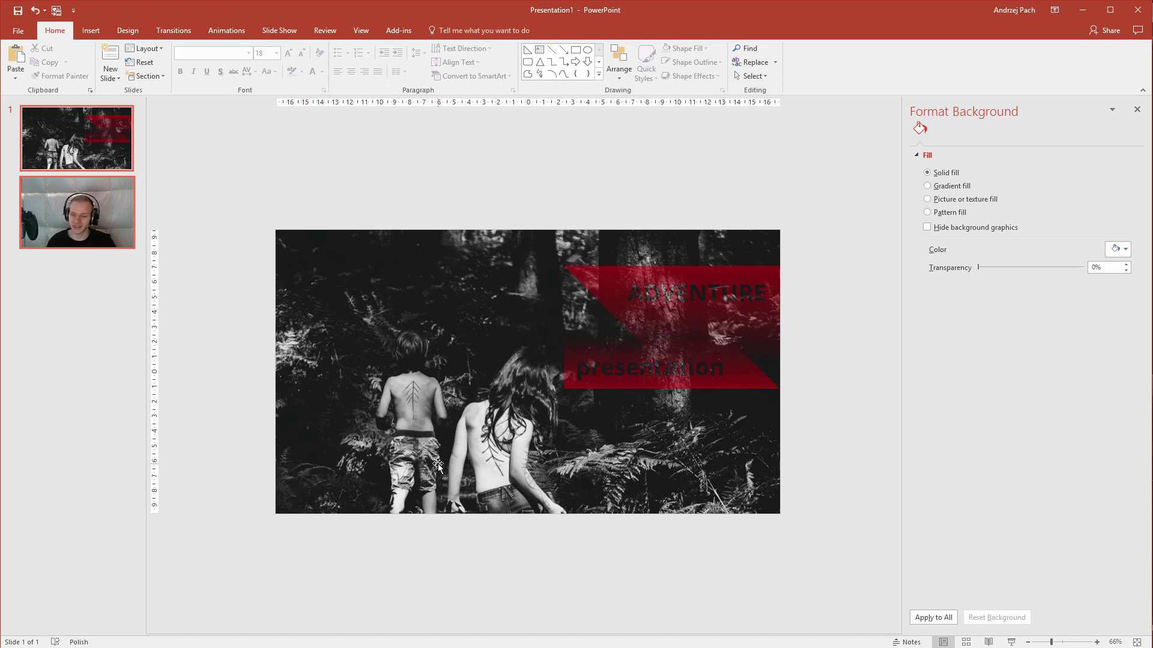
Move the red gradient triangle toward the lower left and slide its red gradient stop left for a more solid red
left_click(613, 378)
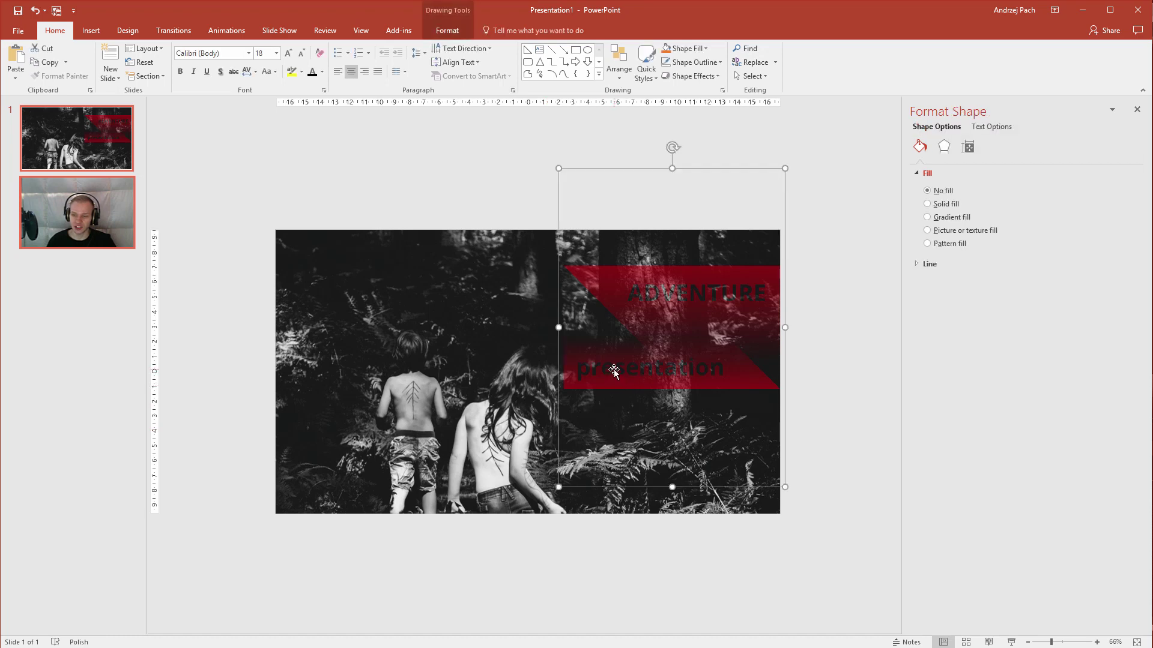
left_click(927, 217)
left_click_drag(625, 362, 458, 419)
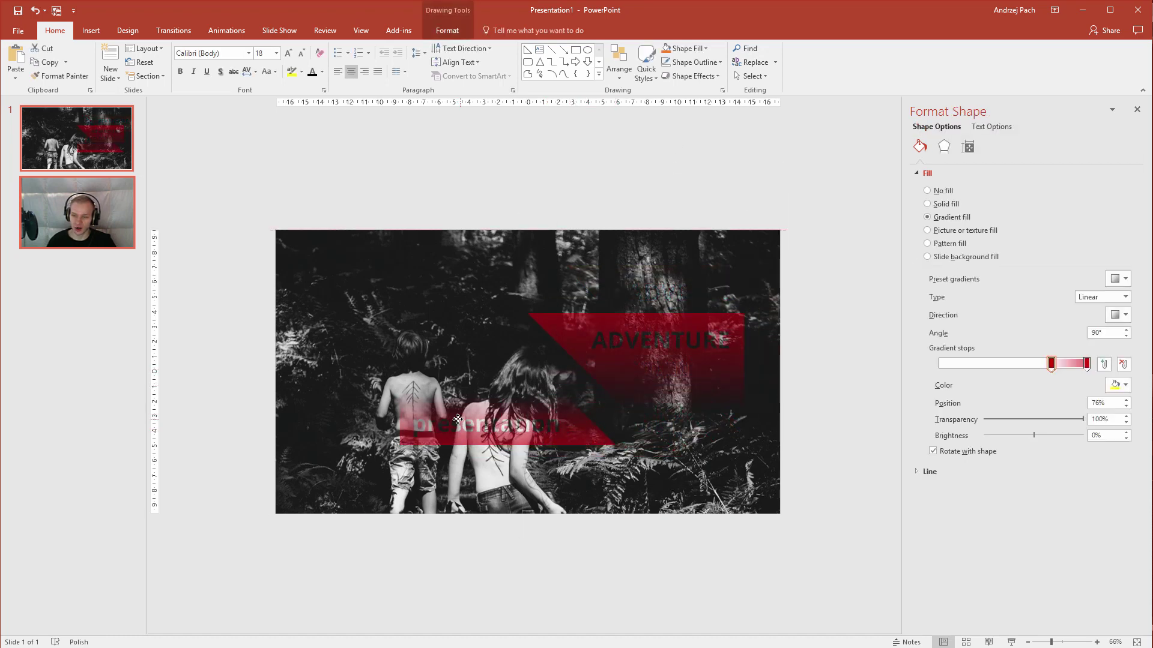
left_click(1047, 366)
left_click_drag(1050, 367, 941, 366)
left_click(471, 184)
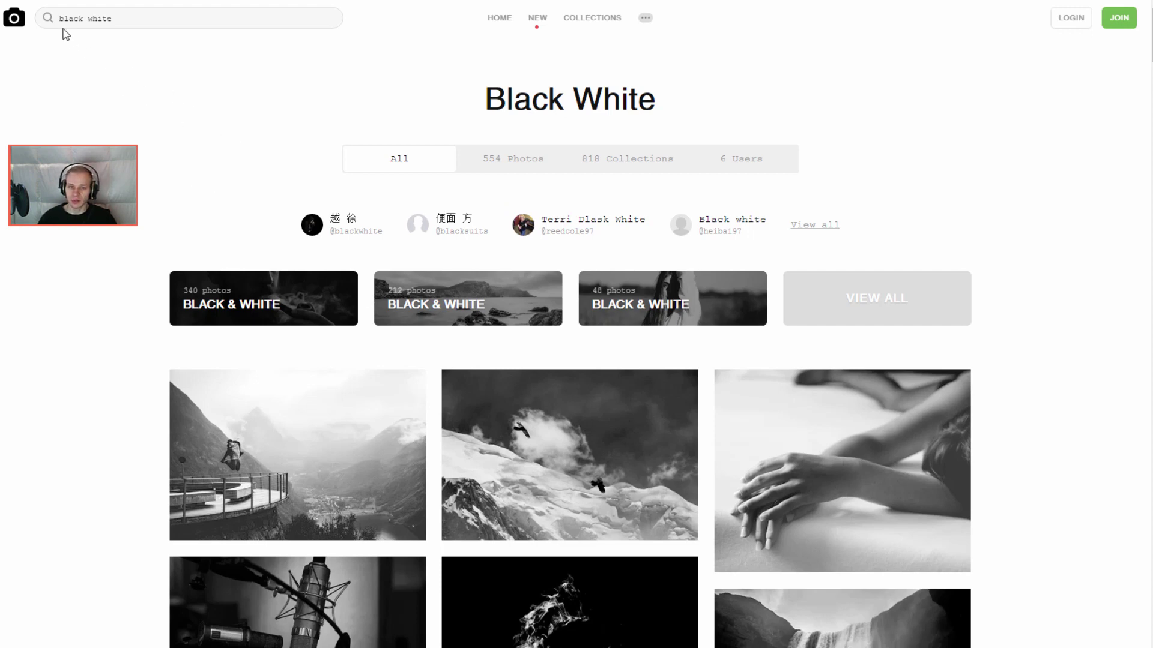
Scroll the Unsplash 'black white' results down to the forest photo of two children among ferns
left_click_drag(59, 18, 180, 20)
left_click(128, 103)
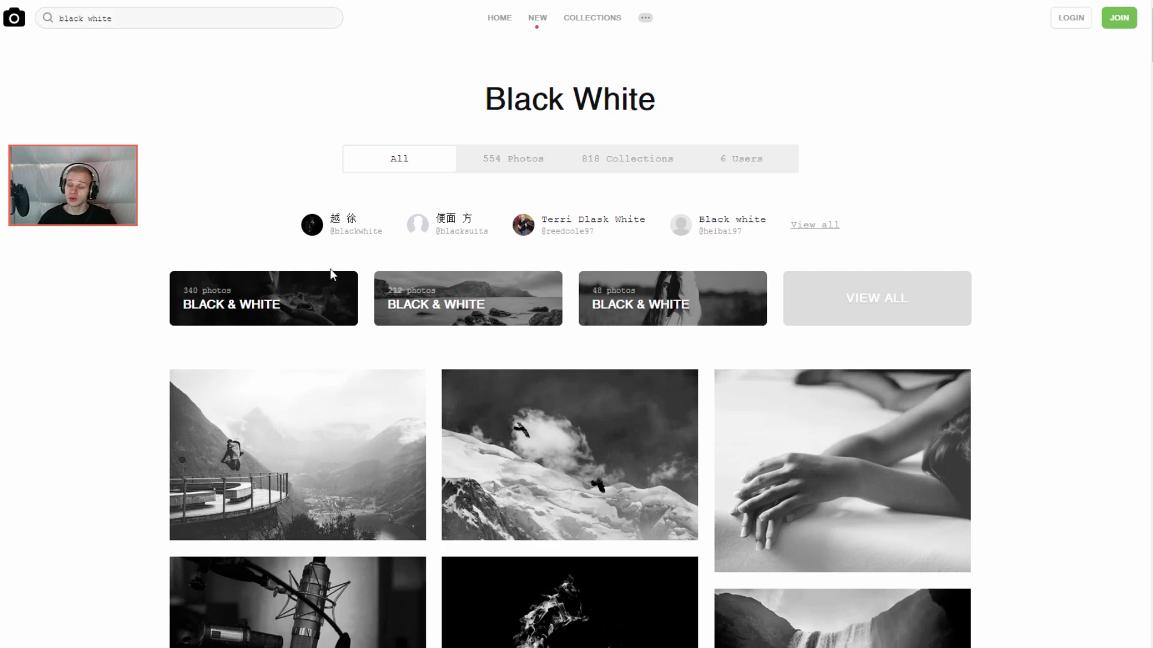
scroll(344, 343, "down", 2)
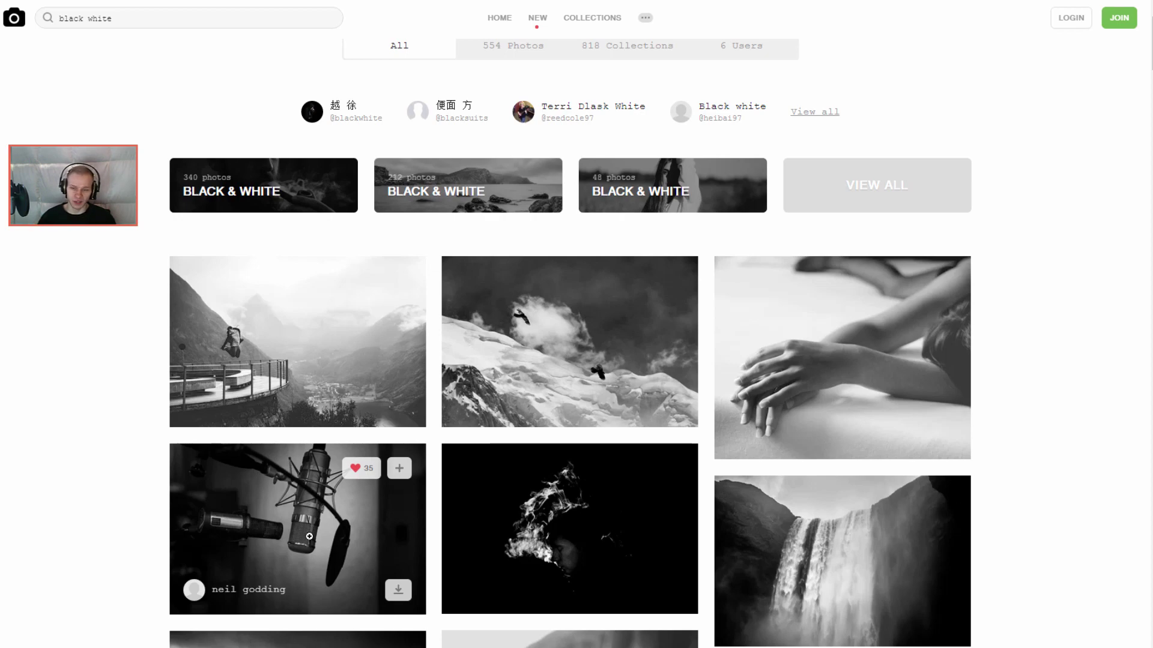
scroll(1042, 257, "down", 10)
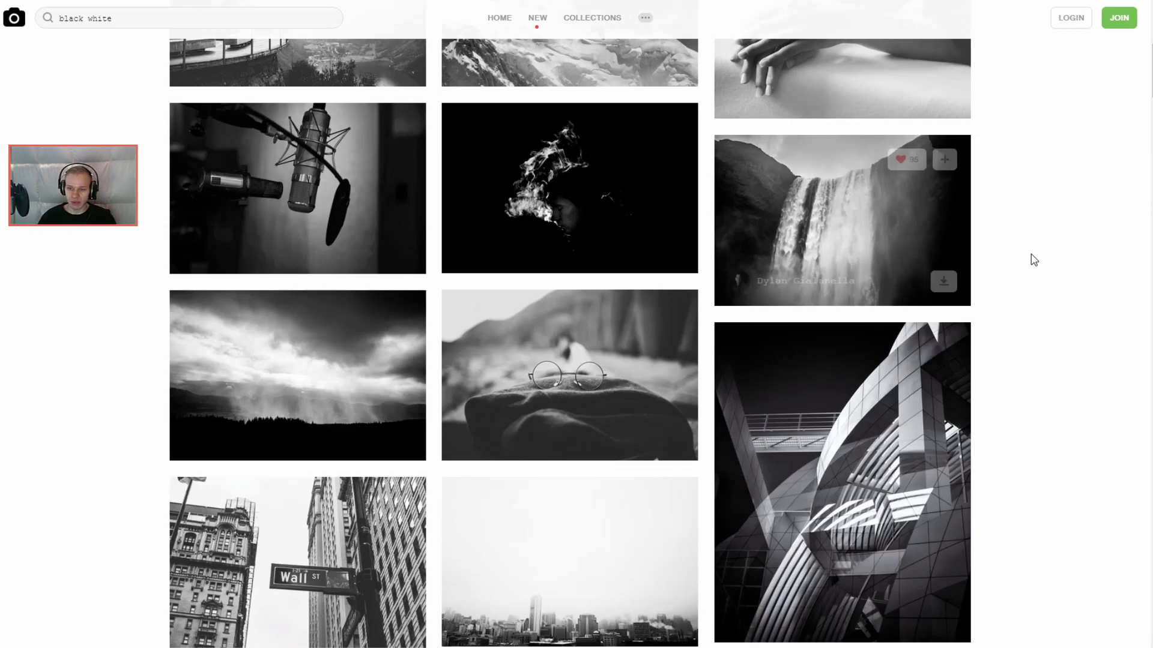
scroll(1053, 274, "down", 10)
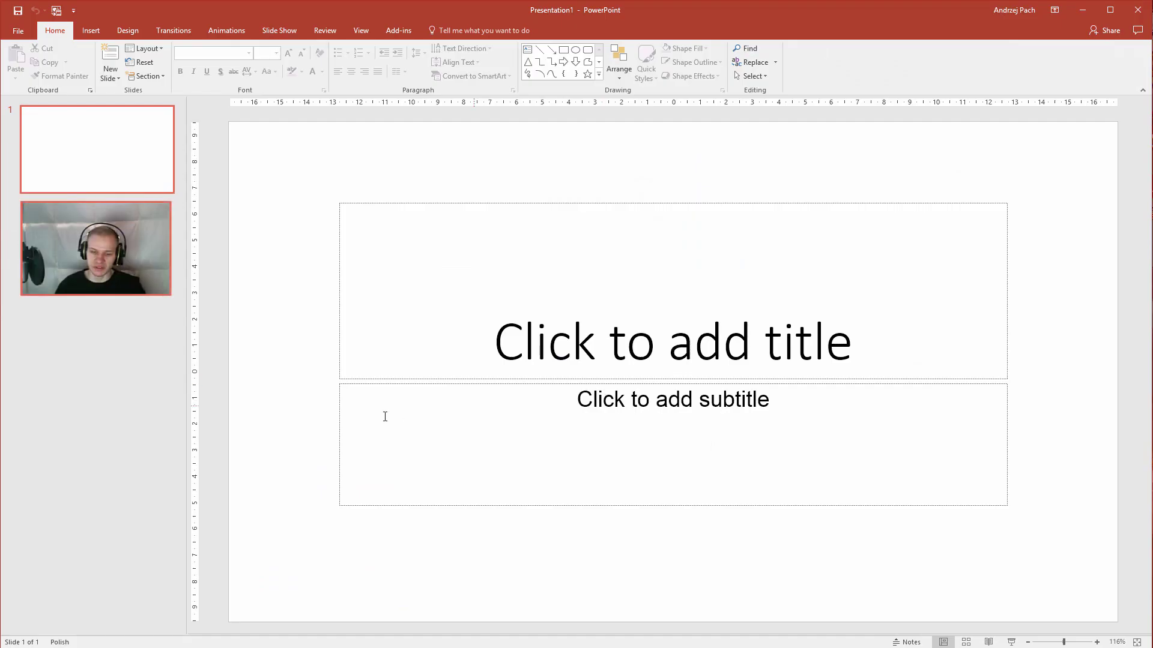
Drop the downloaded forest jpg onto the blank slide, align it left, and enlarge it to 22,58 × 33,87 cm
key("alt+Tab")
left_click_drag(267, 299, 689, 303)
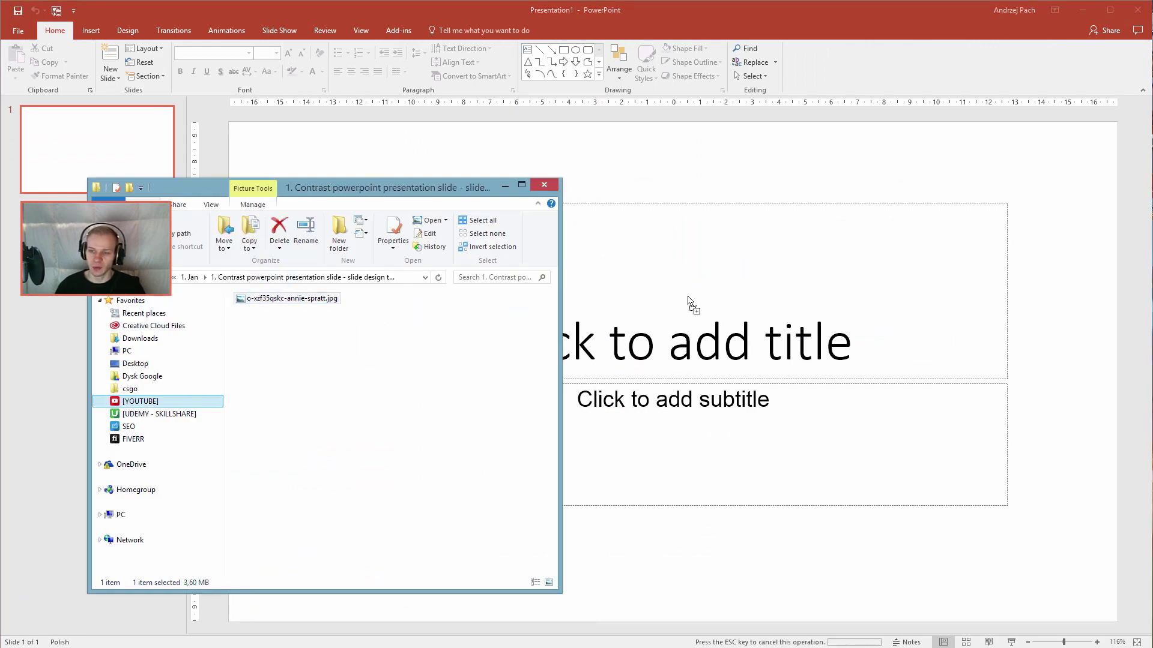
scroll(358, 166, "down", 4)
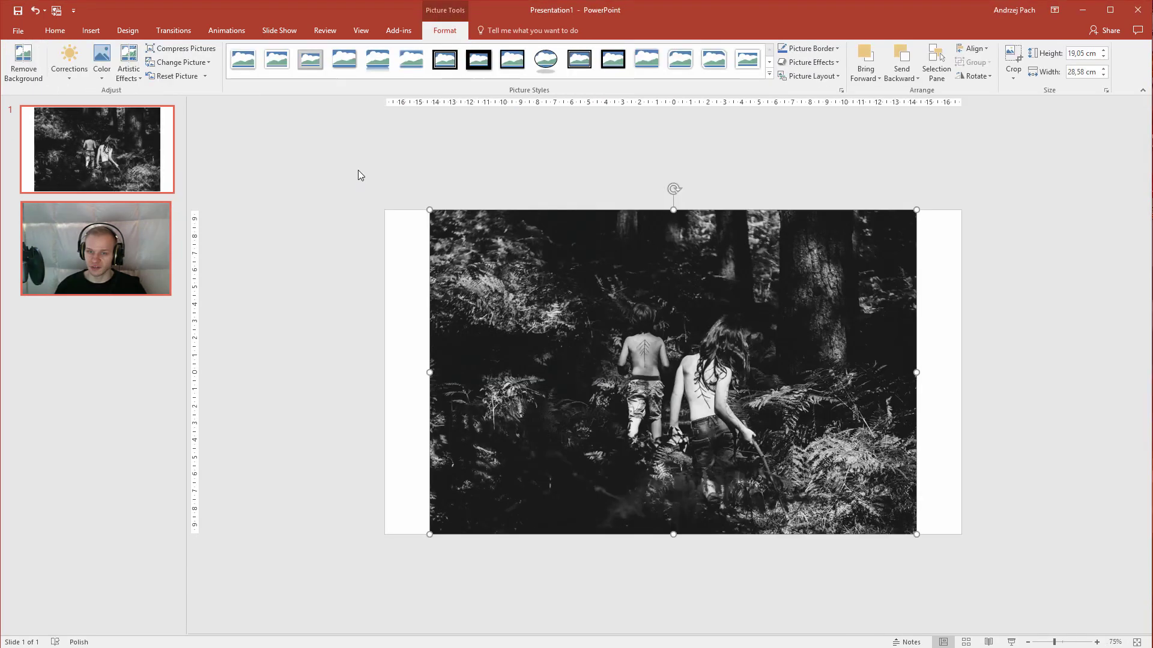
left_click_drag(580, 279, 534, 278)
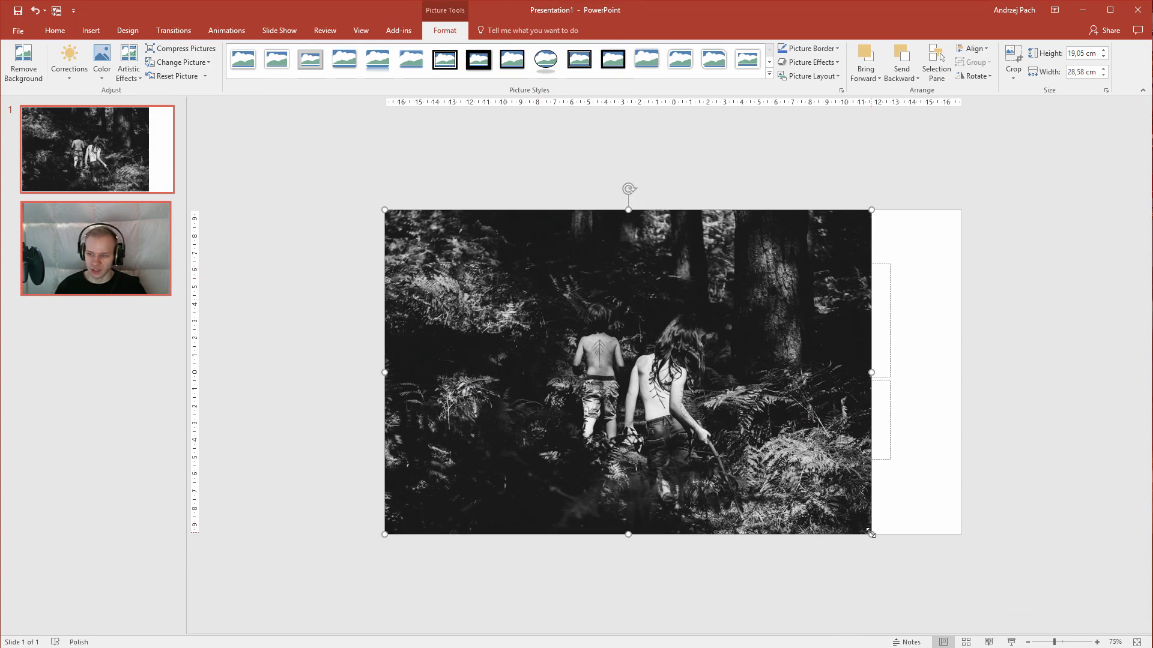
left_click_drag(871, 533, 964, 586)
Crop the forest photo to the slide bounds, 19,05 × 33,87 cm, enlarged and framed on the two children
left_click(1014, 60)
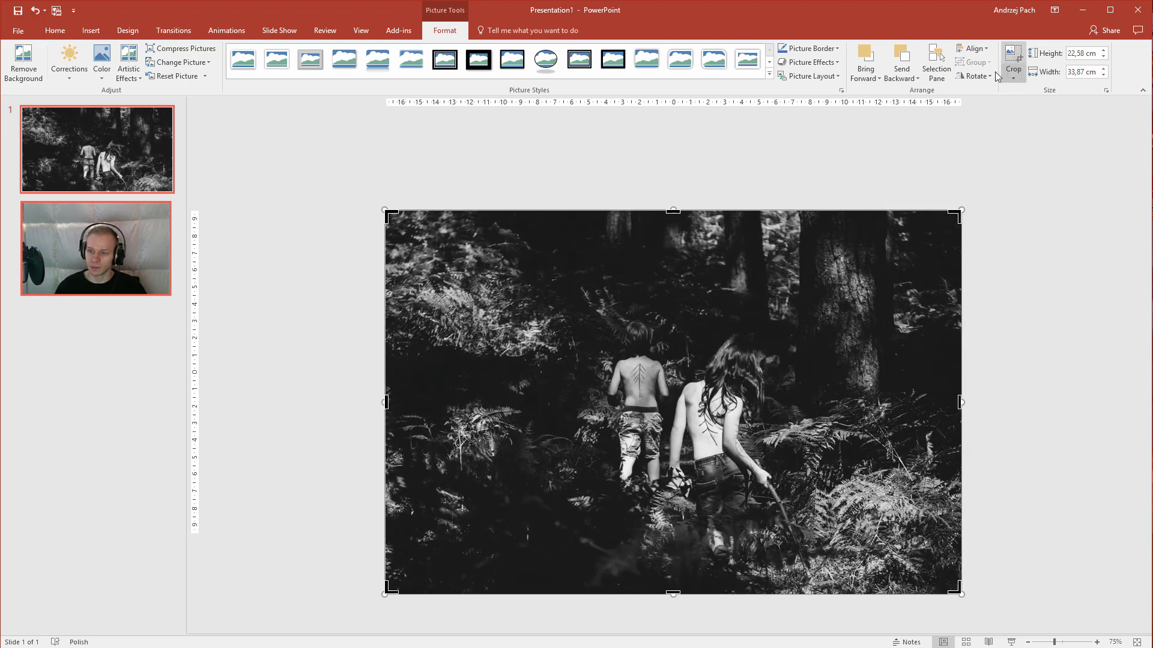
left_click_drag(695, 515, 708, 426)
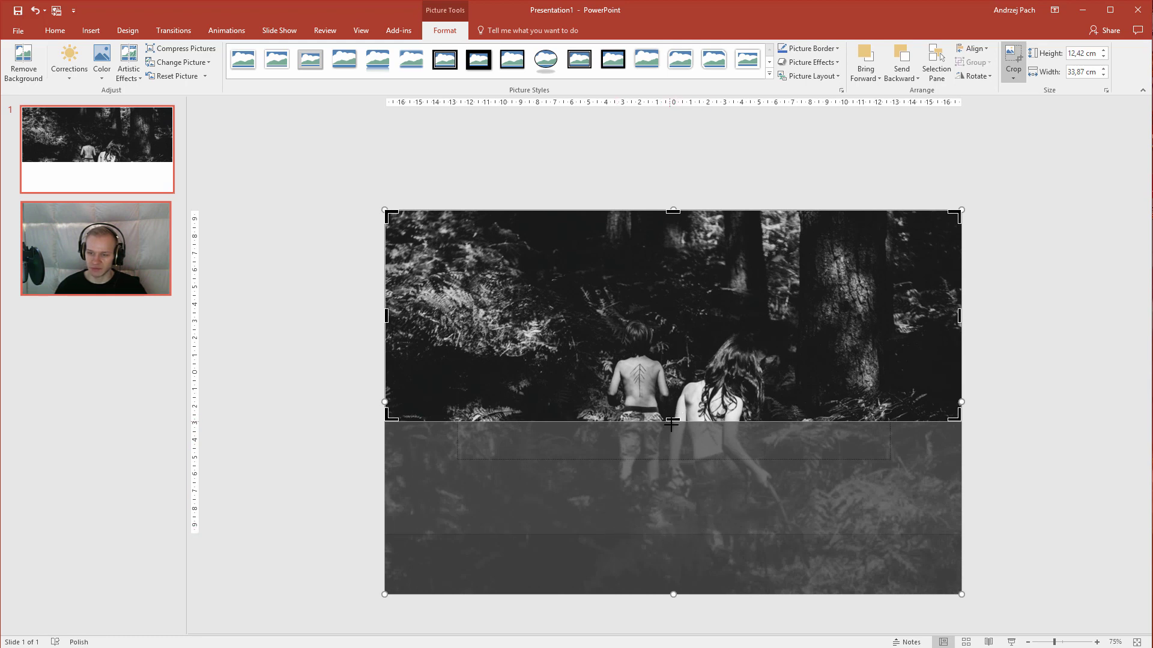
left_click_drag(673, 432, 676, 545)
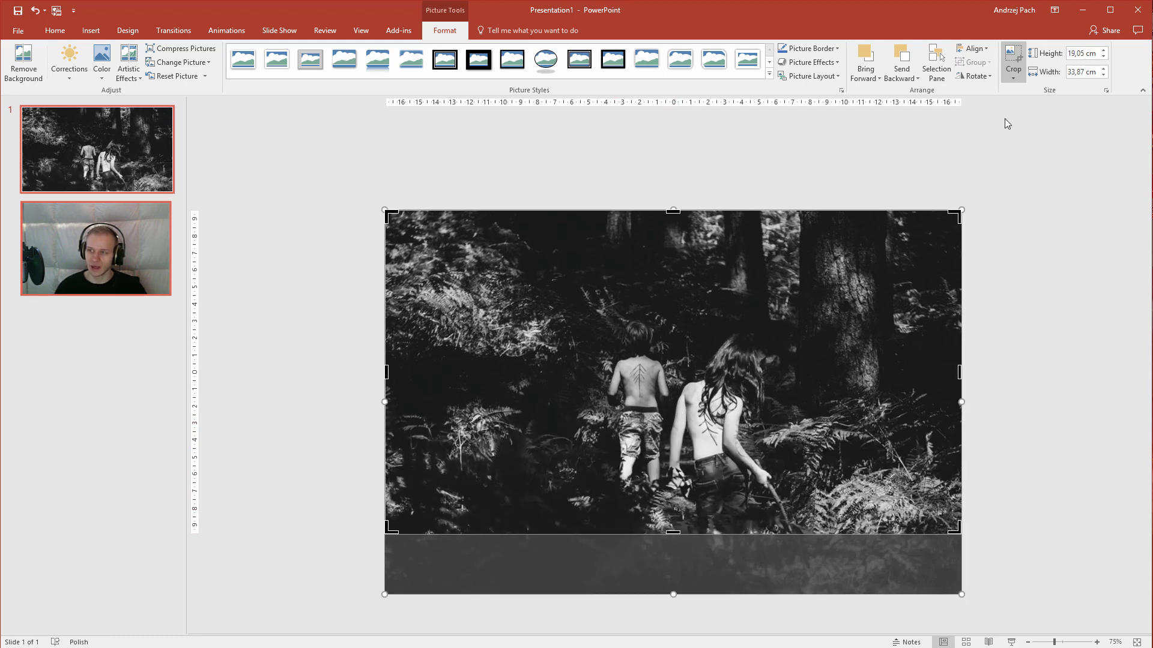
left_click_drag(663, 374, 665, 338)
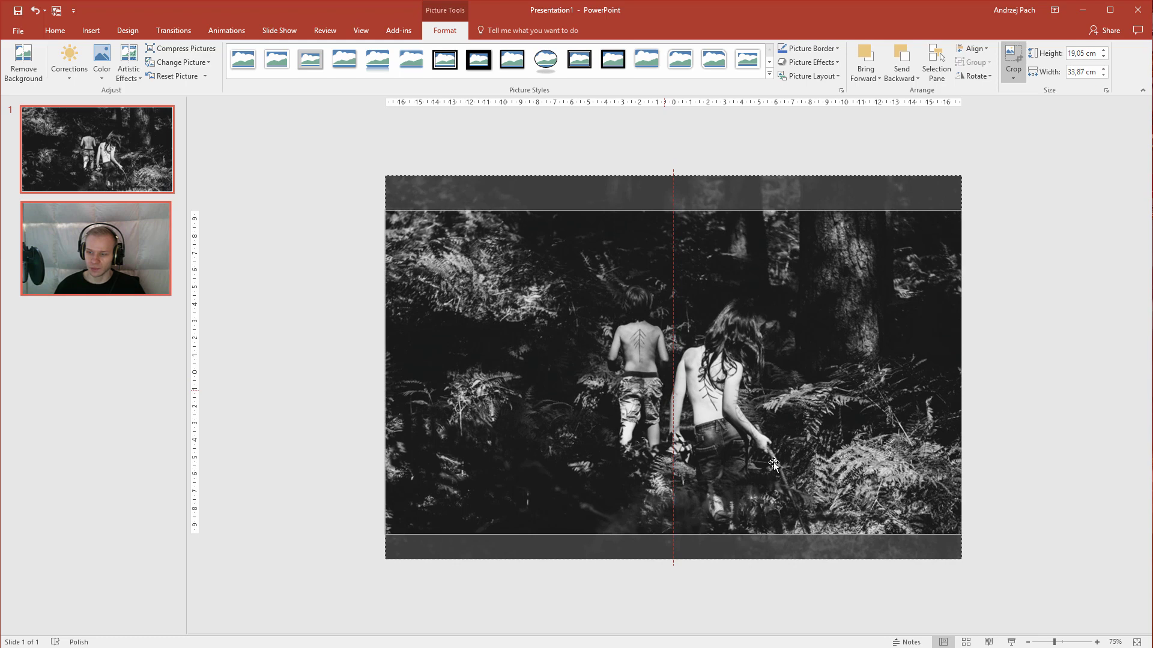
left_click_drag(961, 559, 1144, 643)
left_click_drag(691, 370, 654, 376)
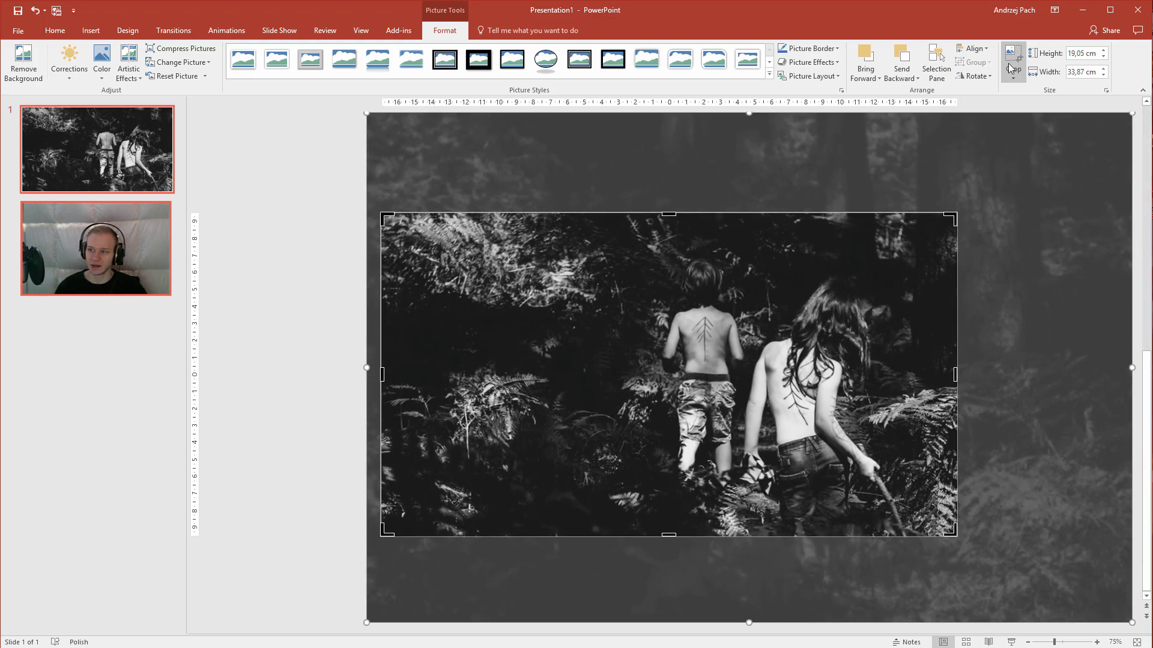
left_click(1011, 67)
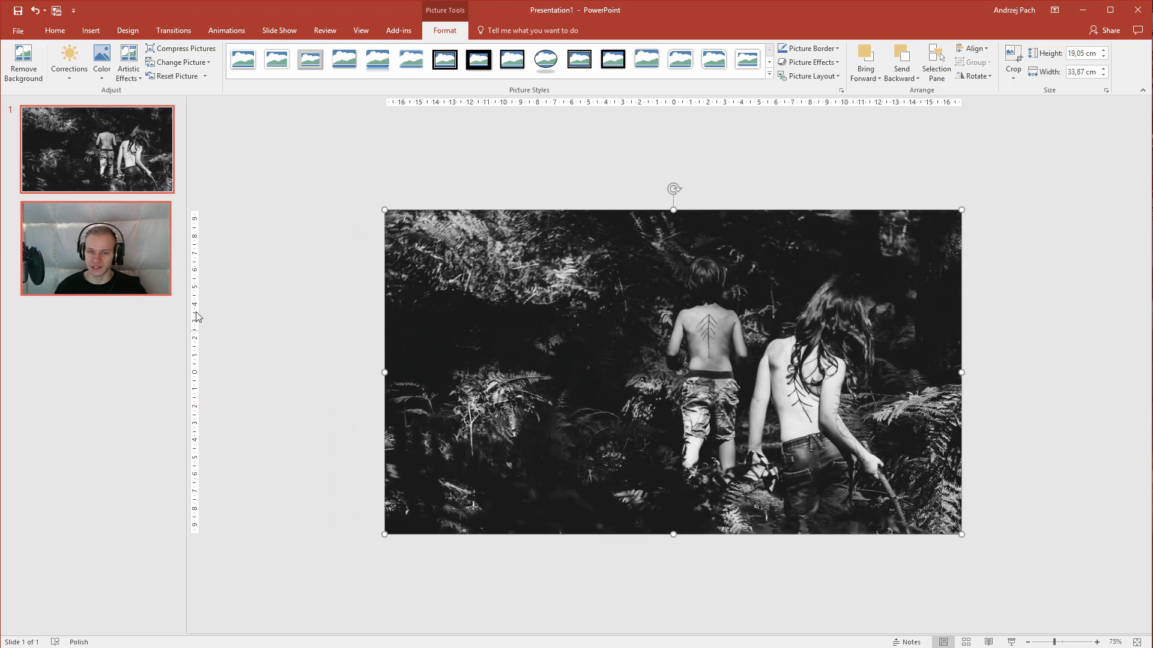
left_click(242, 317)
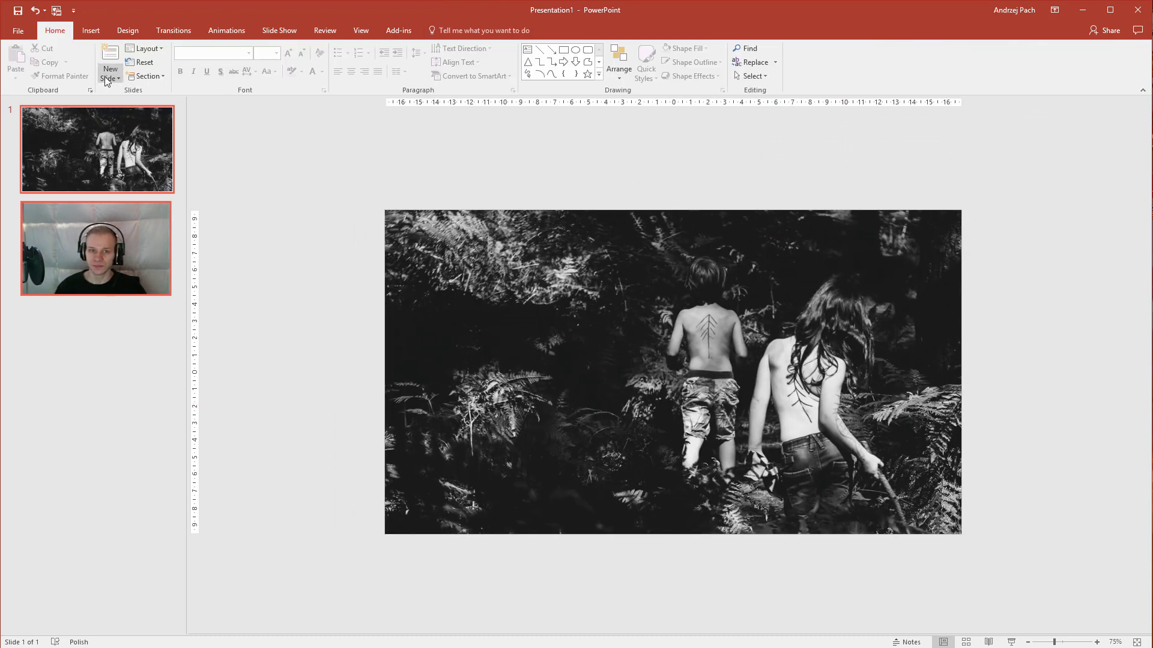
Draw a 10,69 × 10,69 cm right triangle over the left side of the photo
left_click(91, 30)
left_click(210, 69)
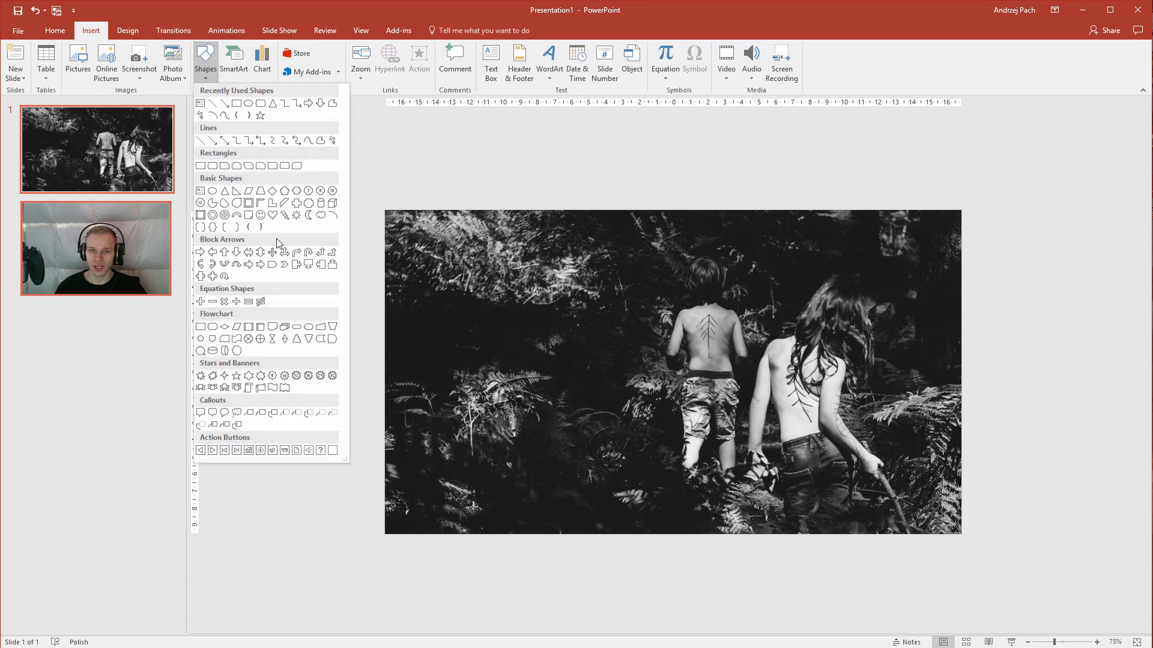
left_click(237, 191)
mouse_move(414, 300)
left_mouse_down()
mouse_move(534, 424)
mouse_move(594, 453)
mouse_move(541, 424)
mouse_move(595, 481)
left_mouse_up()
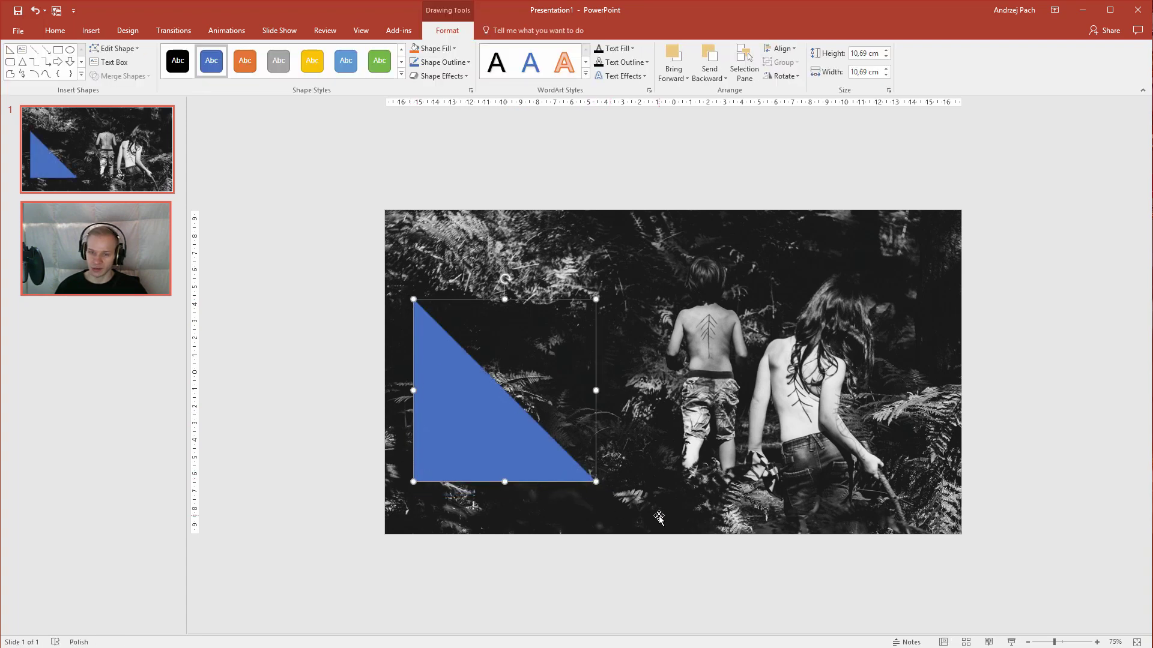
Duplicate the triangle, rotate the copy 180°, and fit it into a square with a thin diagonal gap
key("ctrl+v")
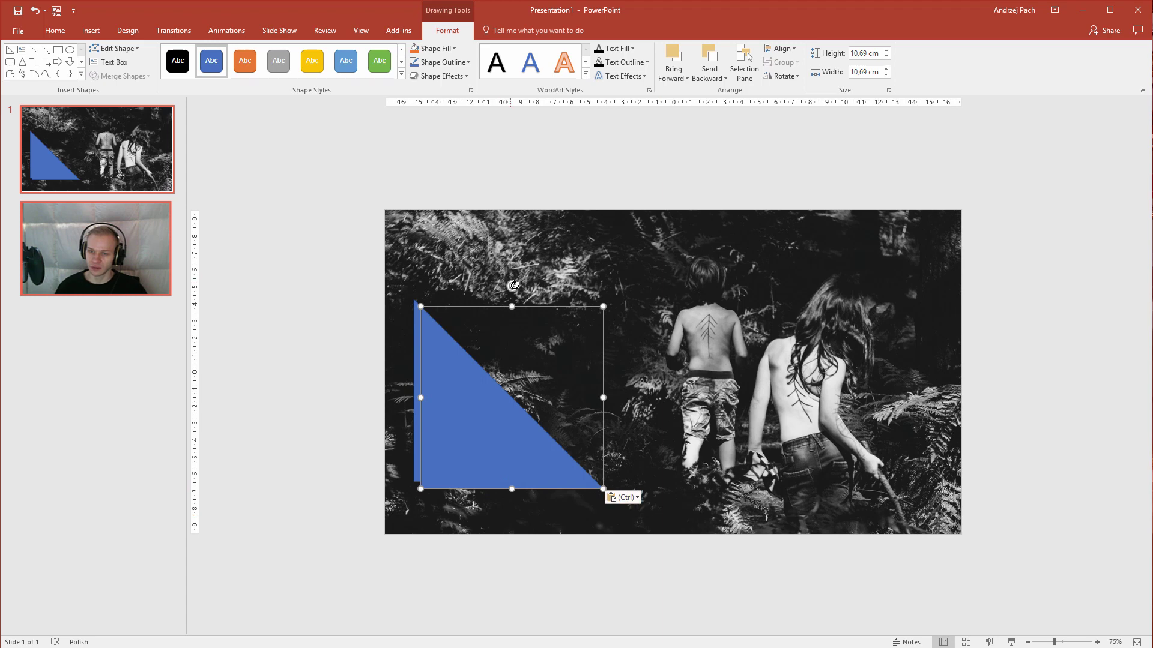
left_click_drag(508, 284, 510, 504)
left_click_drag(512, 347, 507, 340)
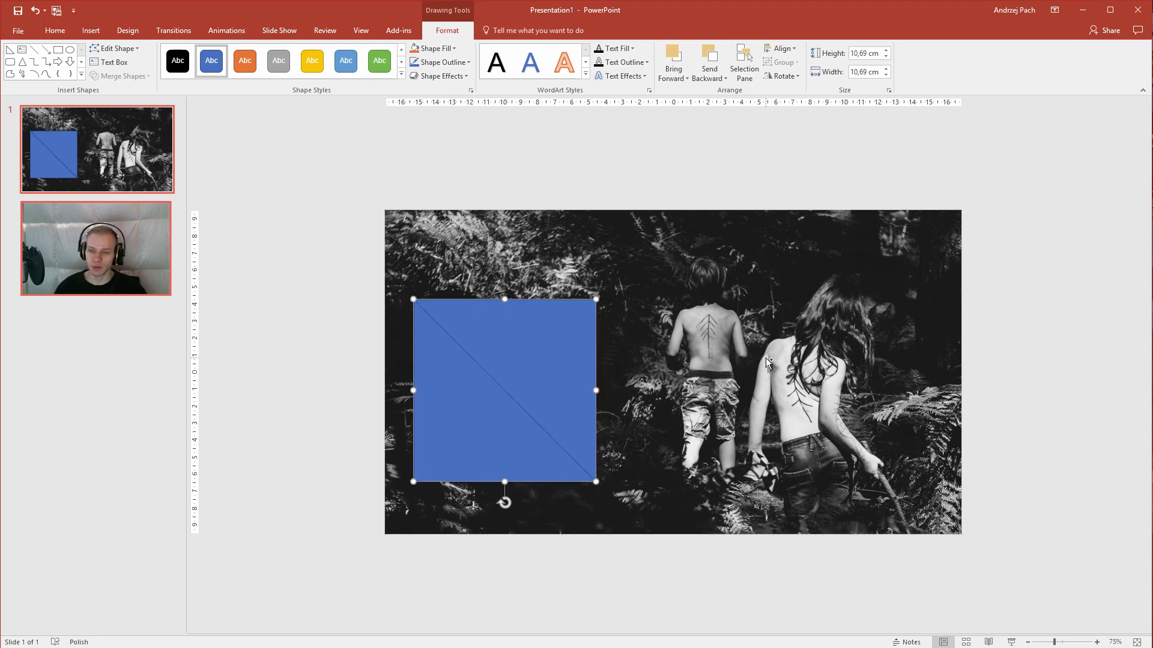
key("ctrl+Right")
key("ctrl+Right")
key("ctrl+Right")
key("ctrl+Up")
key("ctrl+Up")
key("ctrl+Up")
key("ctrl+Right")
key("ctrl+Right")
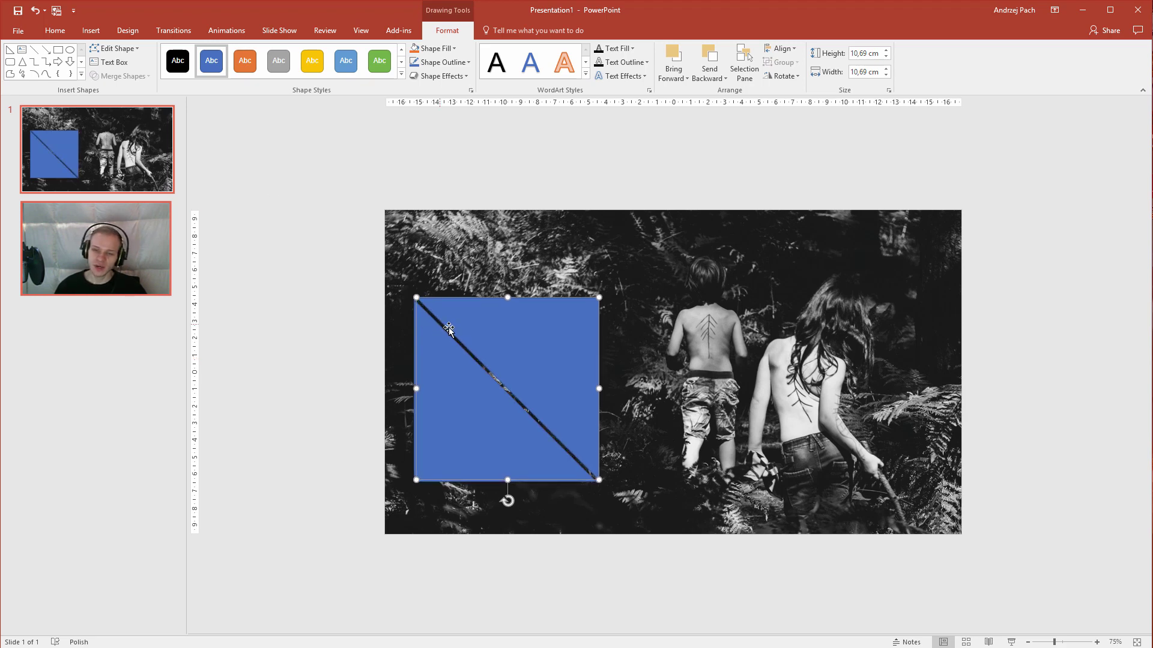
left_click(278, 362)
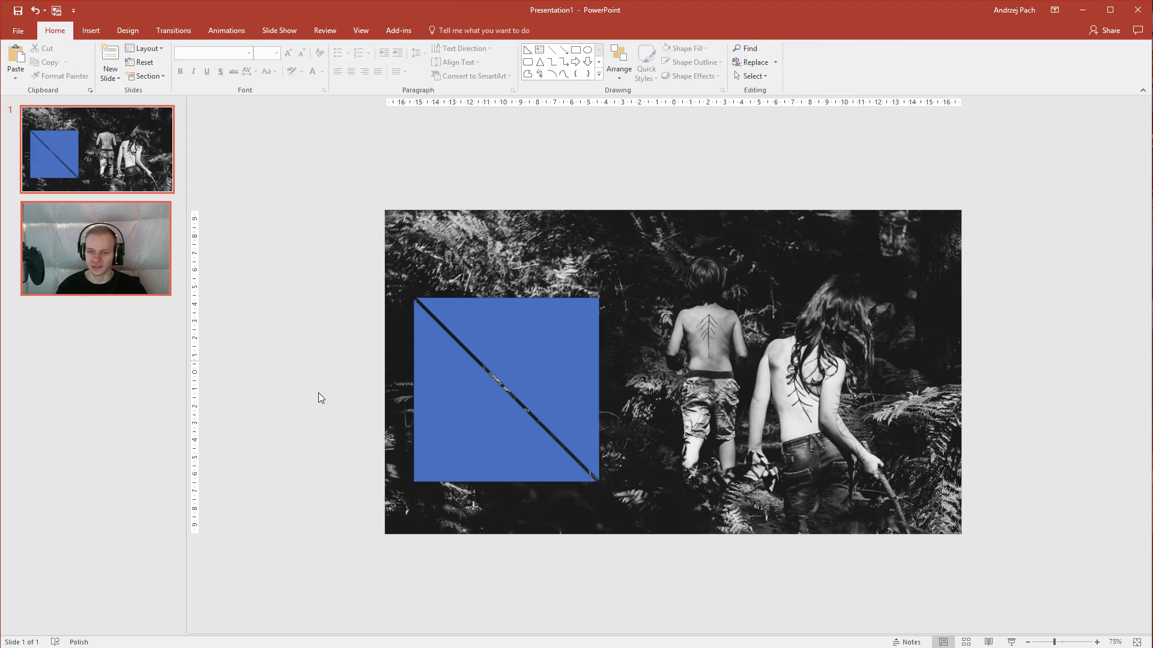
Select both blue triangles and remove their outline
left_click(471, 426)
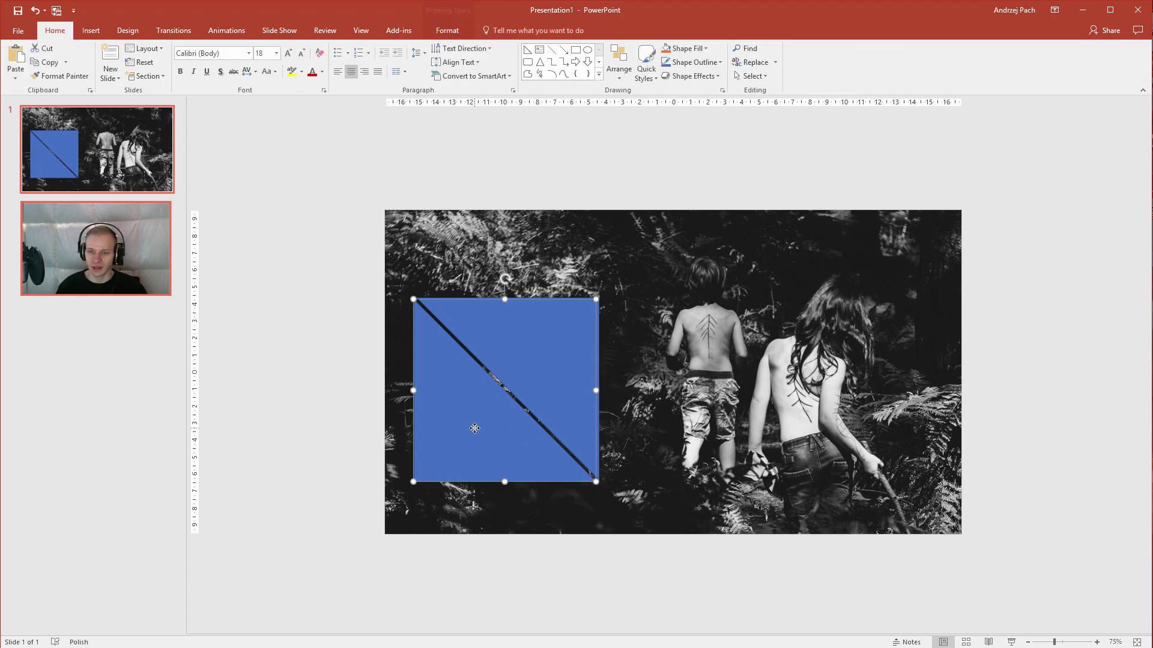
left_click(550, 333, "shift")
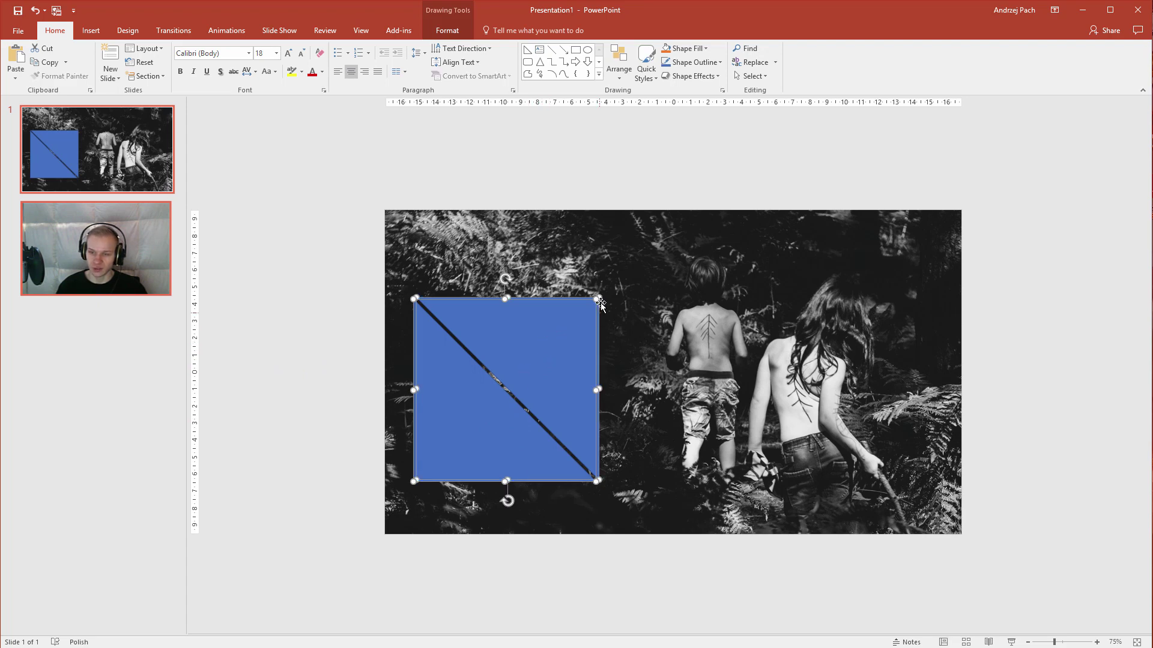
left_click(448, 32)
left_click(444, 62)
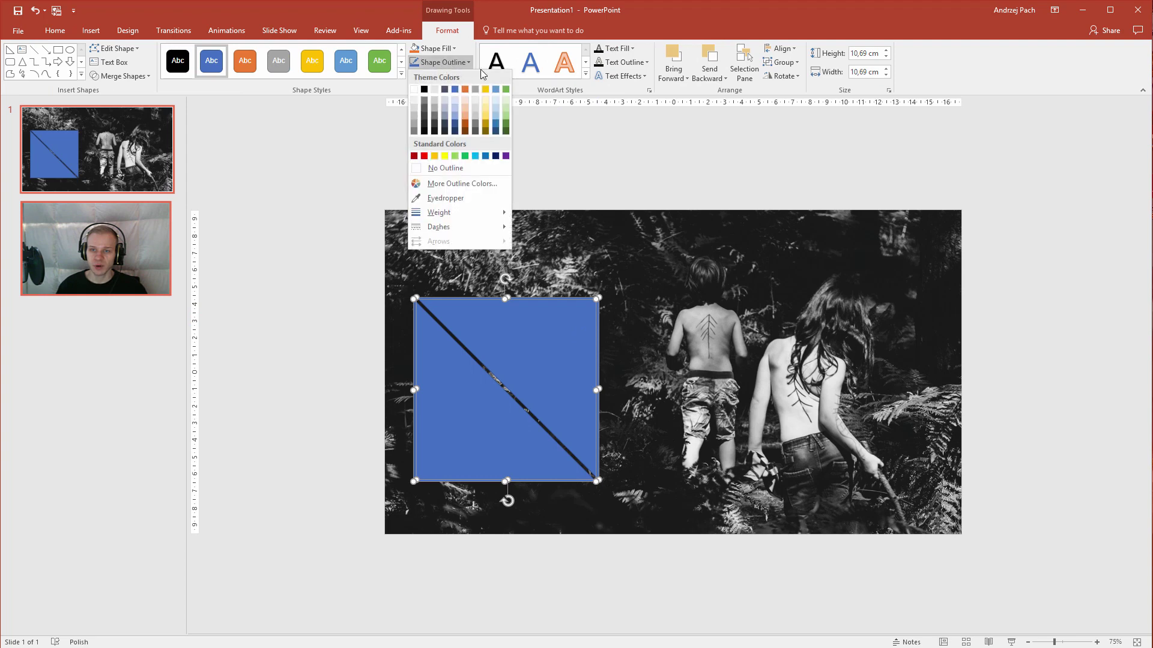
left_click(447, 167)
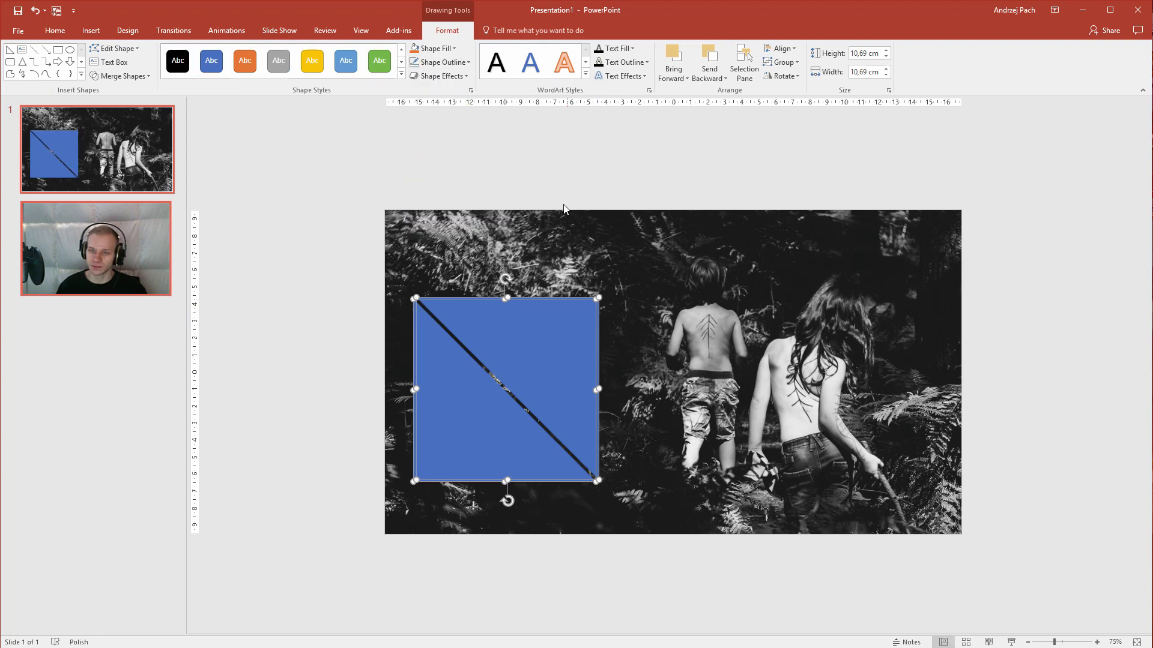
Fill both triangles with the first dark variation blue gradient
left_click(439, 49)
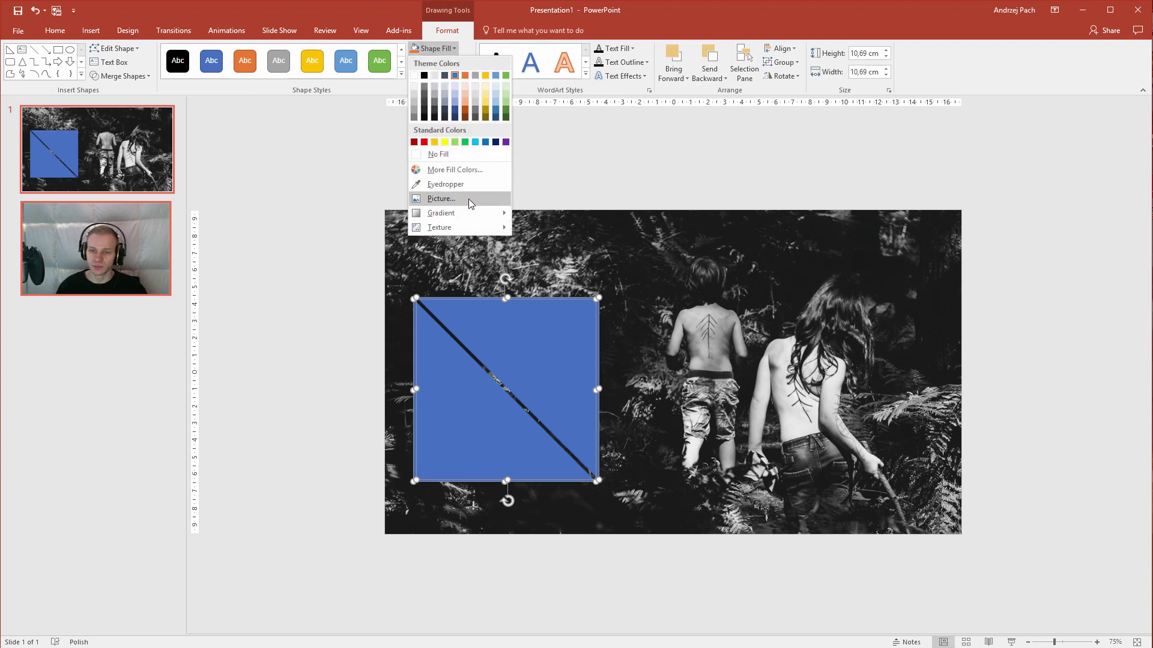
mouse_move(459, 213)
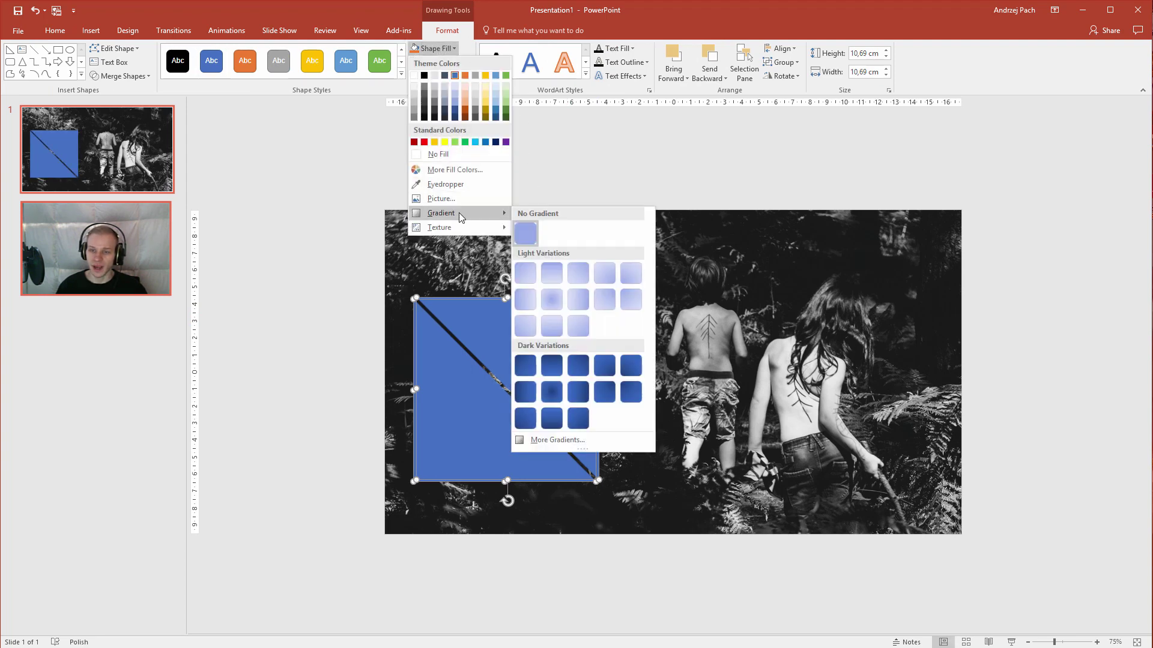
left_click(531, 365)
left_click(309, 387)
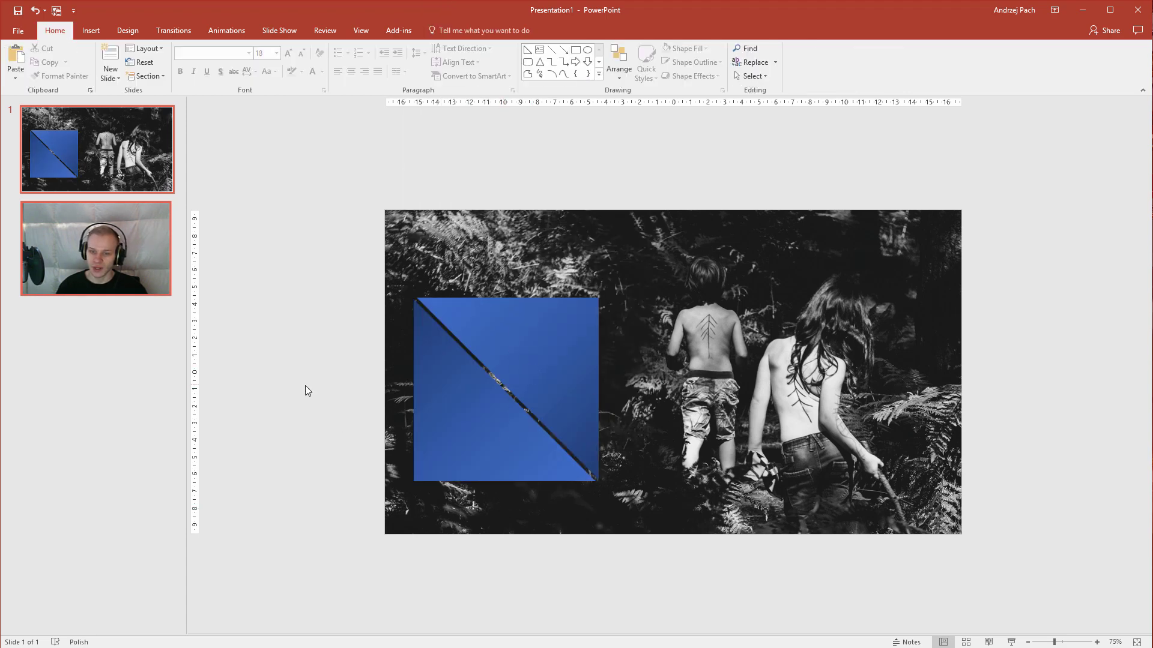
left_click(434, 425)
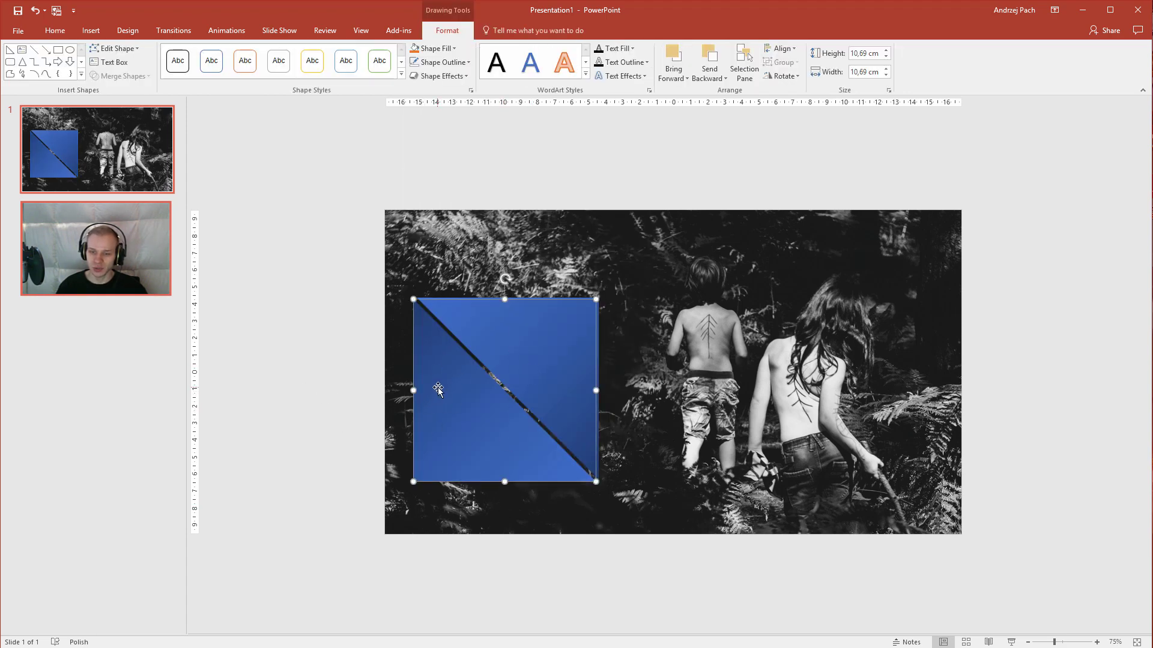
Move the lower-left triangle to the slide's left edge and remove its middle gradient stop
right_click(437, 389)
left_click(442, 399)
mouse_move(443, 399)
left_mouse_down()
mouse_move(419, 404)
mouse_move(445, 432)
mouse_move(423, 400)
left_mouse_up()
right_click(424, 400)
left_click(442, 428)
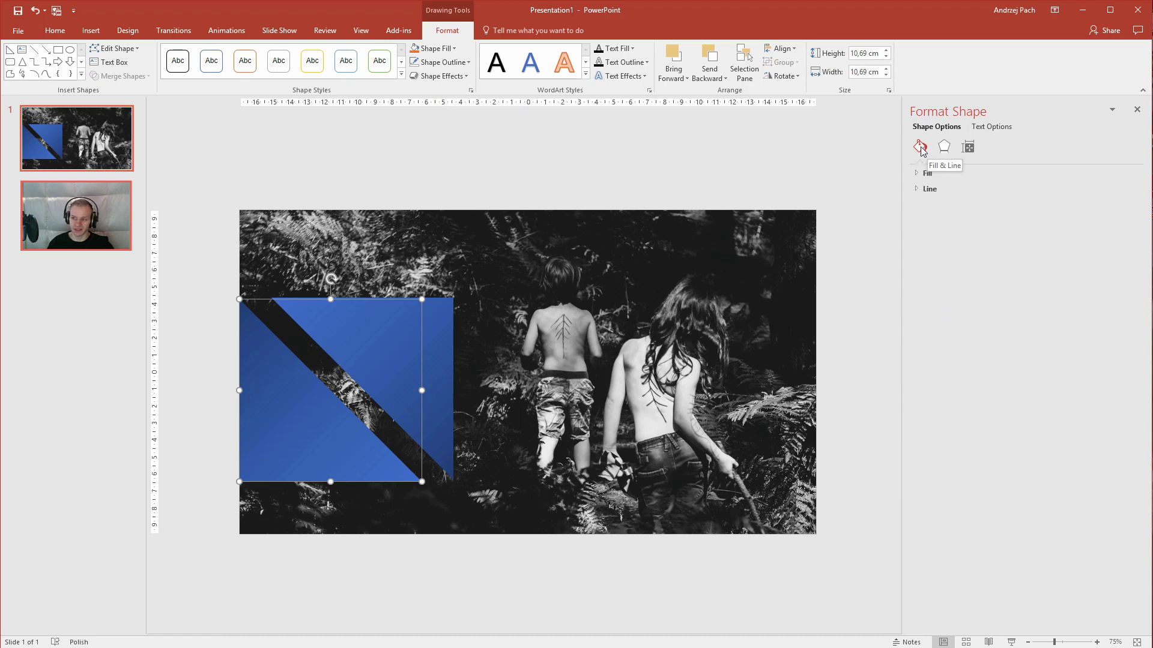
left_click(925, 173)
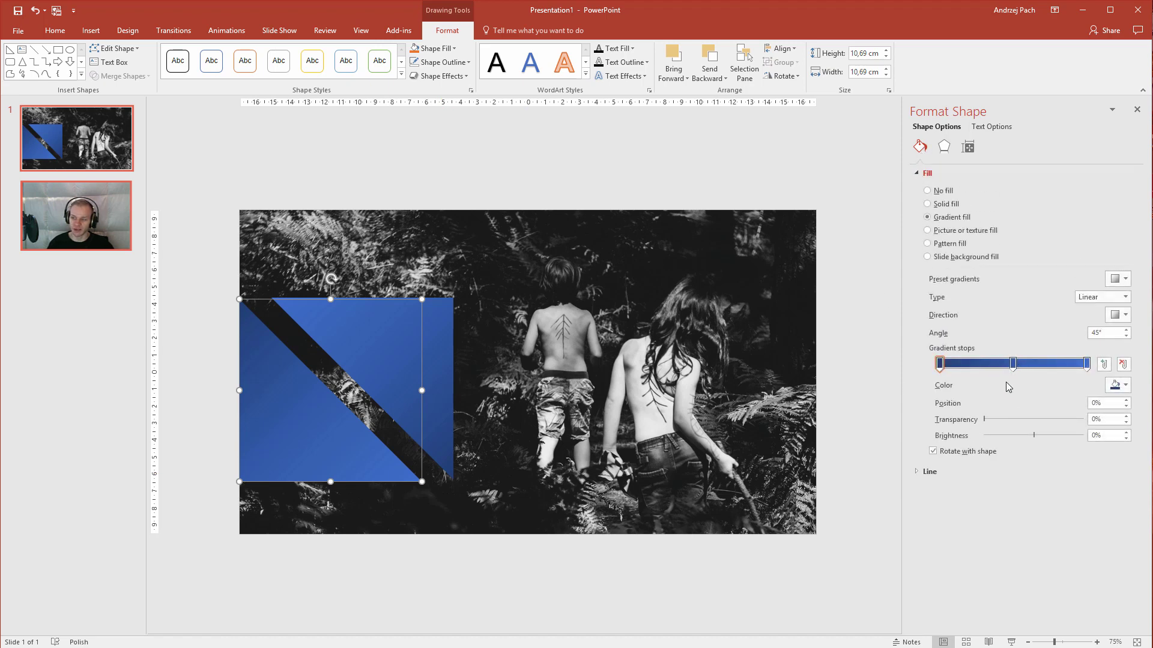
left_click_drag(1011, 364, 1005, 421)
Start a custom red for the first gradient stop in the Colors dialog
left_click(1126, 386)
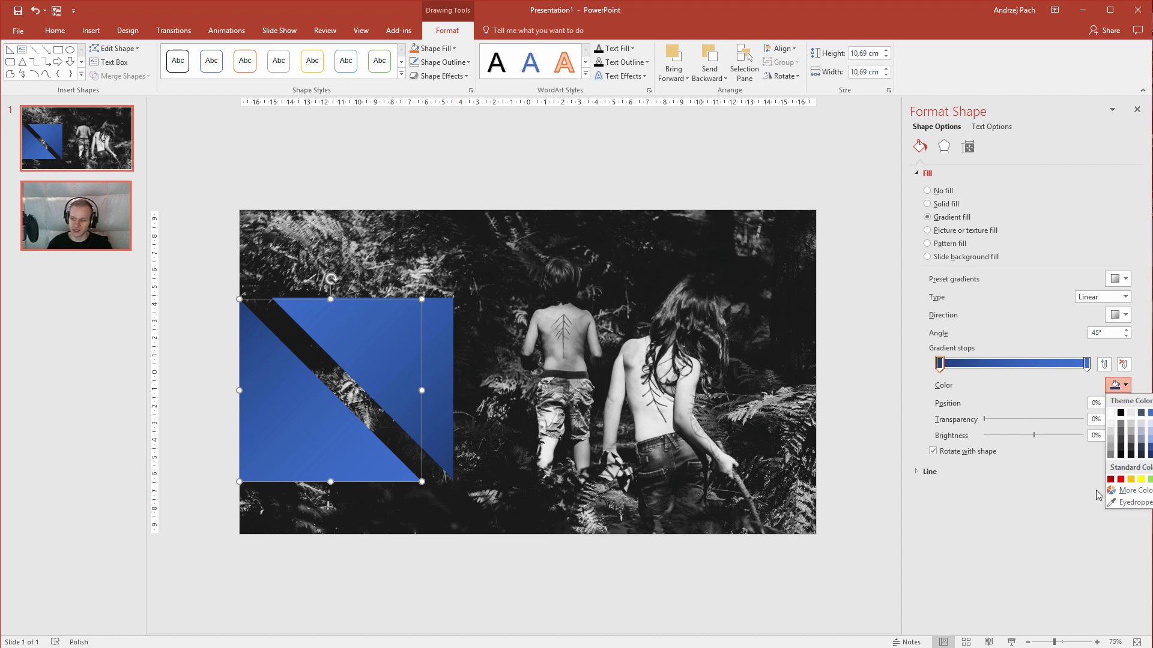
left_click(1130, 490)
left_click_drag(551, 204, 713, 359)
left_click(674, 433)
left_click_drag(673, 433, 643, 396)
Apply the deep red RGB 204, 0, 0 to the first gradient stop
left_click(770, 448)
left_click_drag(771, 449, 772, 456)
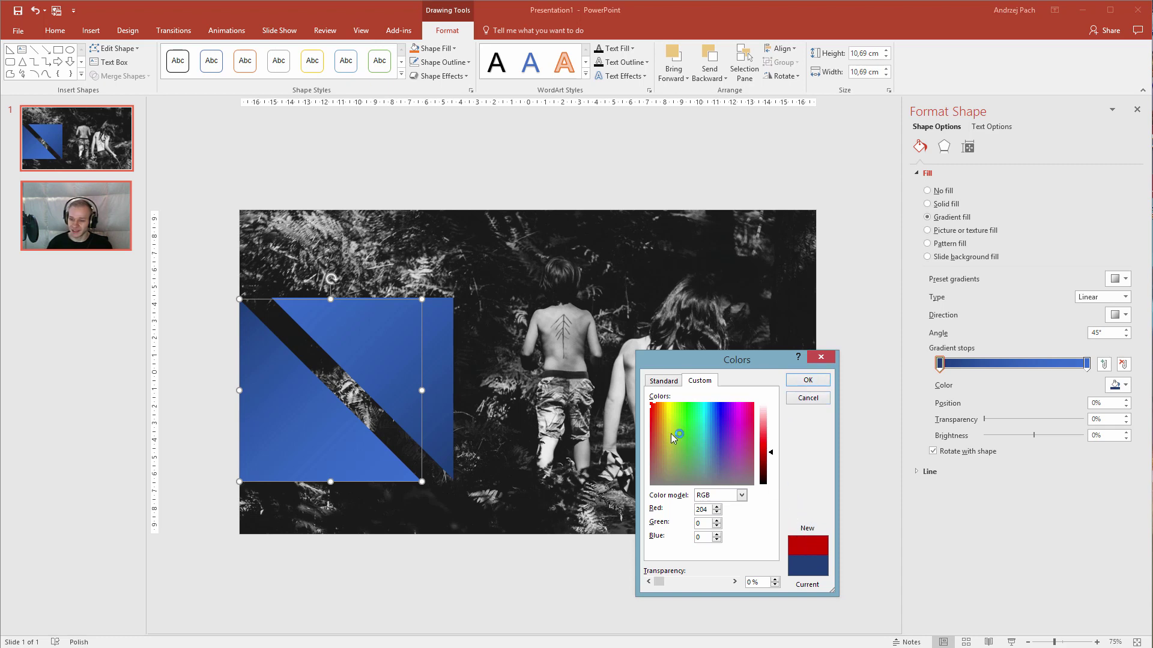
left_click(808, 380)
Make the right gradient stop the same red by sampling it with the eyedropper
left_click(1087, 363)
left_click(1118, 385)
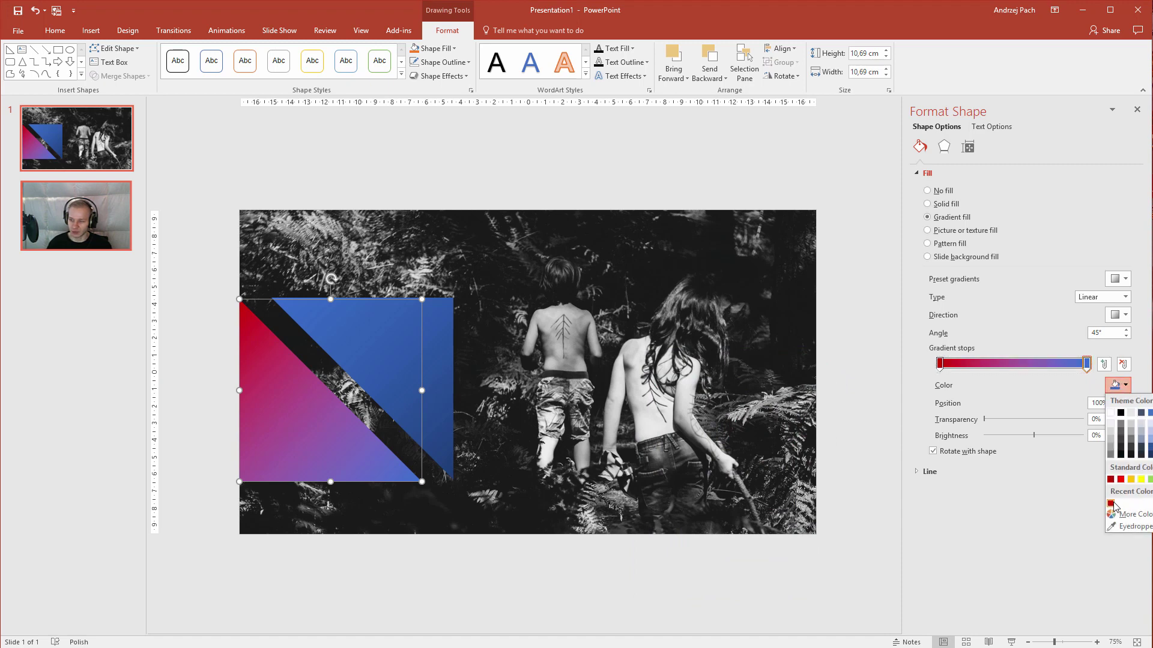
key("Escape")
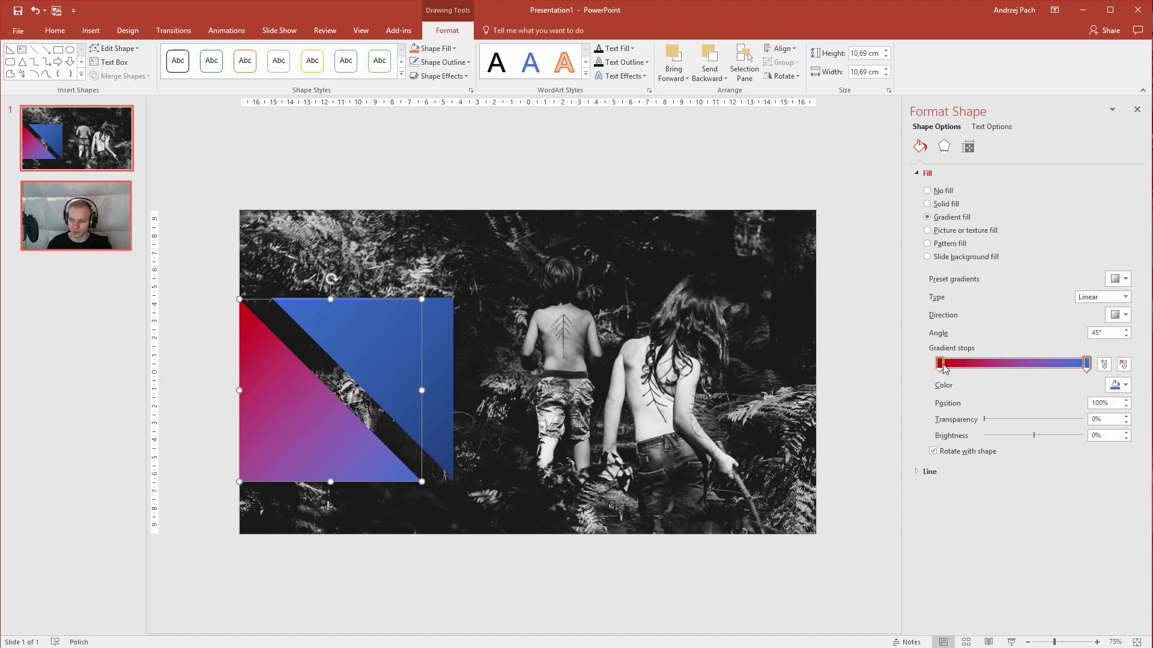
left_click(246, 307)
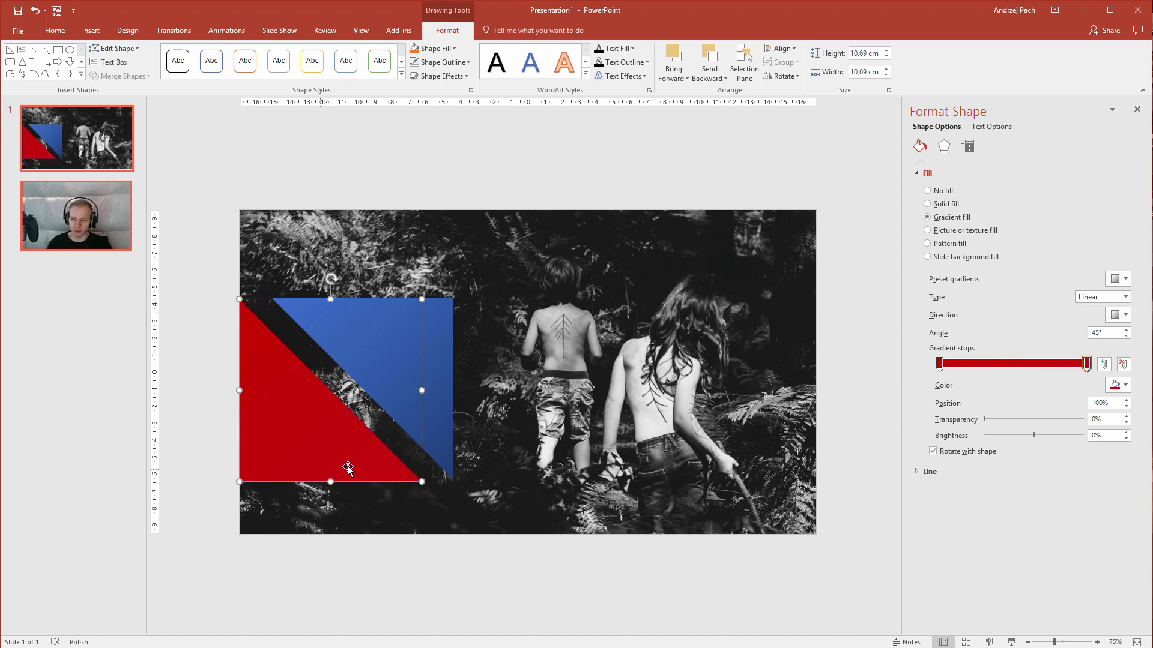
left_click(1087, 364)
Set the gradient angle to 90°, the left stop to 100% transparency, the right stop to 21%
left_click_drag(985, 423, 1030, 424)
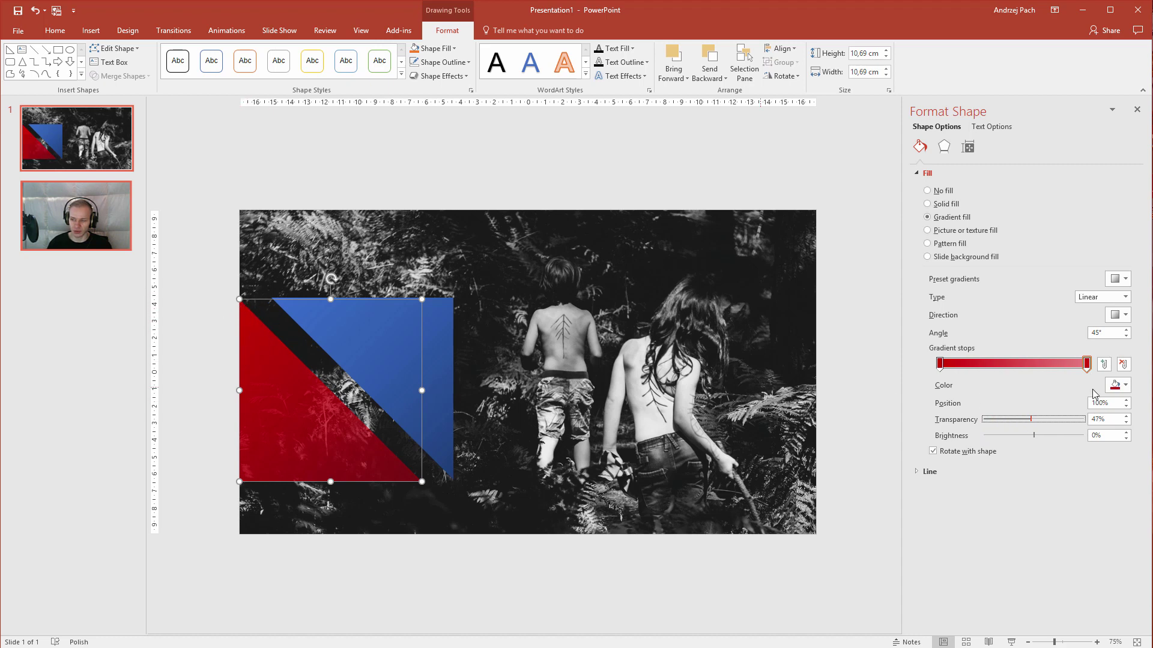
mouse_move(1032, 424)
left_mouse_down()
mouse_move(960, 424)
mouse_move(1024, 424)
left_mouse_up()
left_click(940, 364)
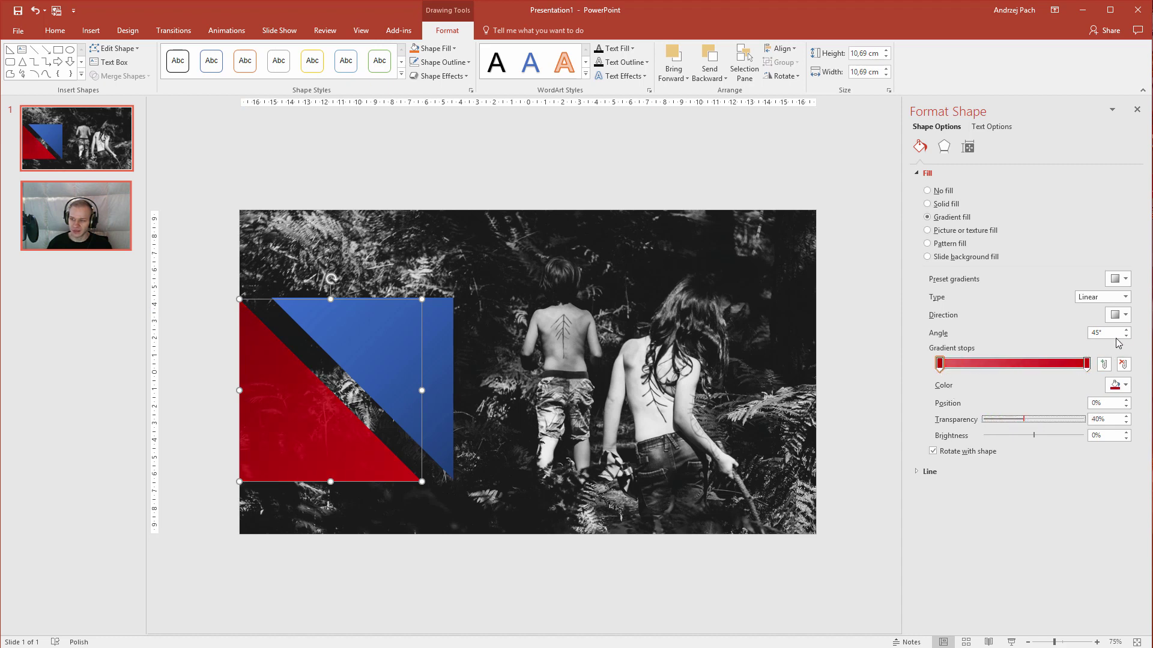
left_click(1126, 330)
left_click(1126, 330)
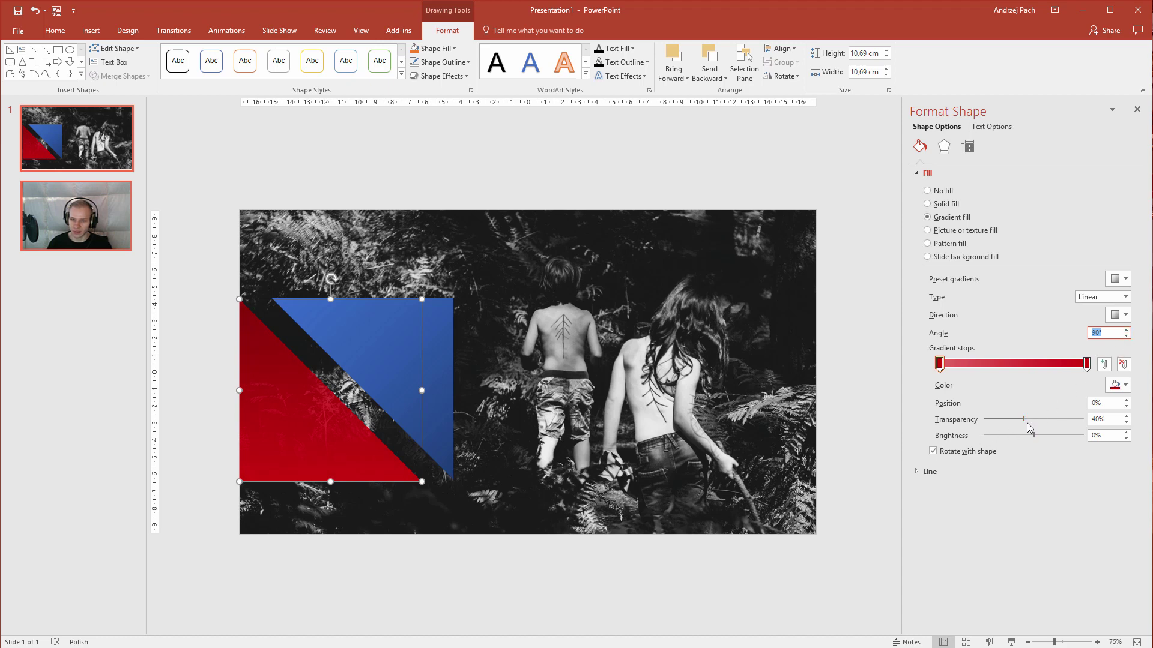
left_click_drag(1025, 424, 1085, 423)
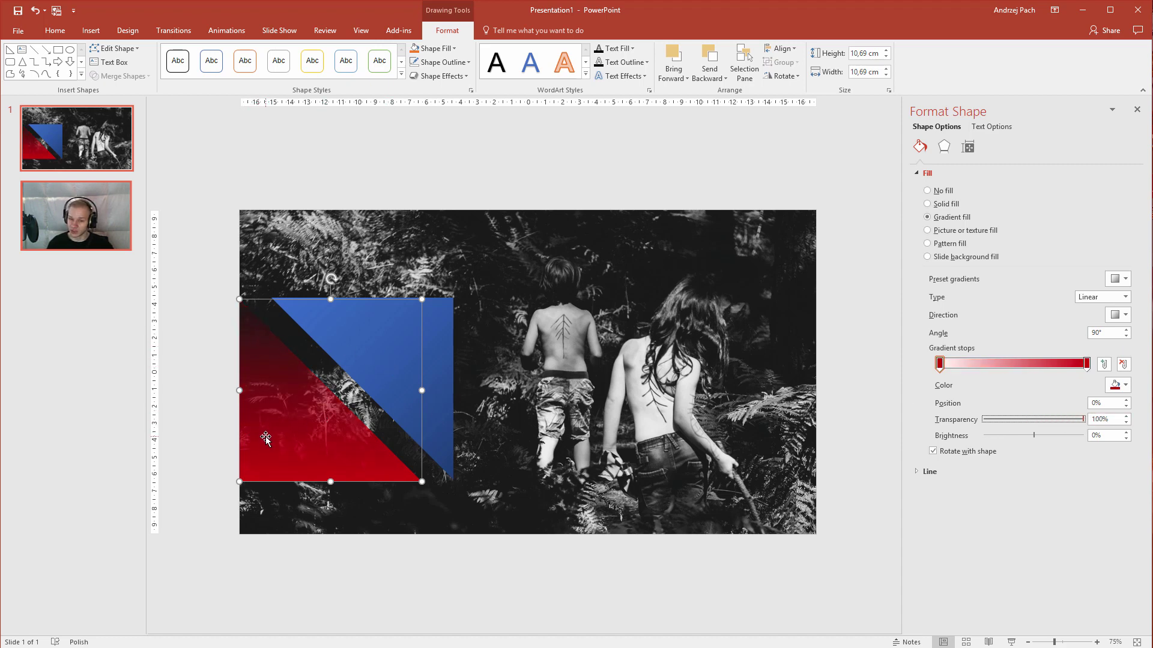
left_click(1086, 364)
left_click_drag(983, 422, 1005, 420)
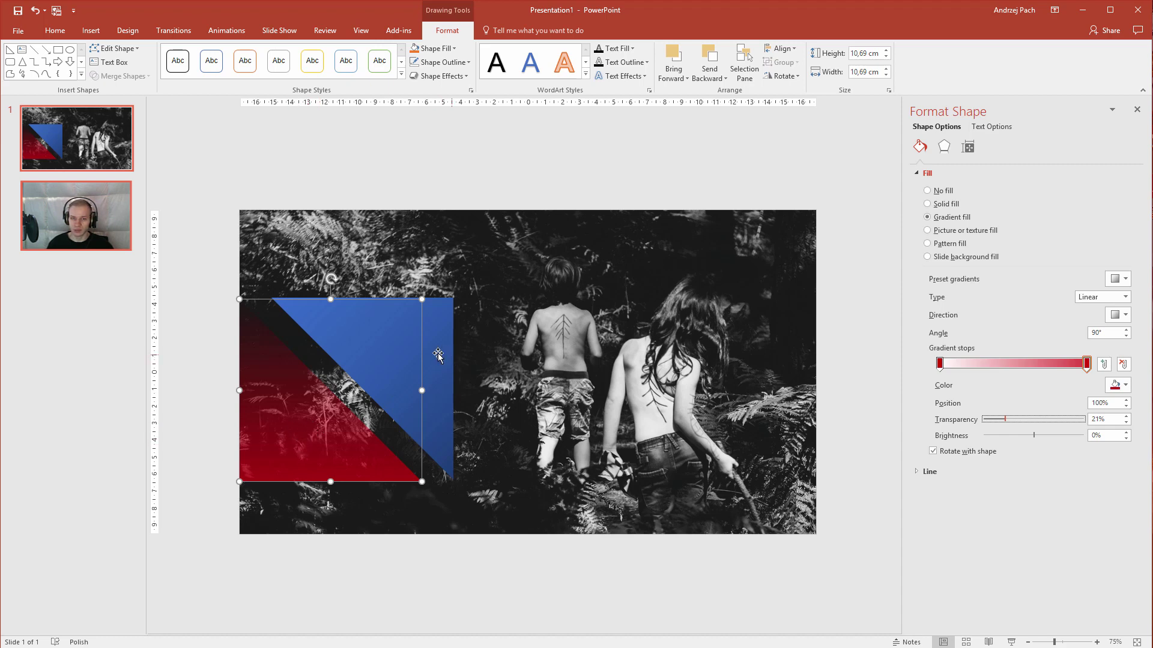
Copy the red triangle's gradient formatting onto the blue triangle and position it on the left
left_click(55, 34)
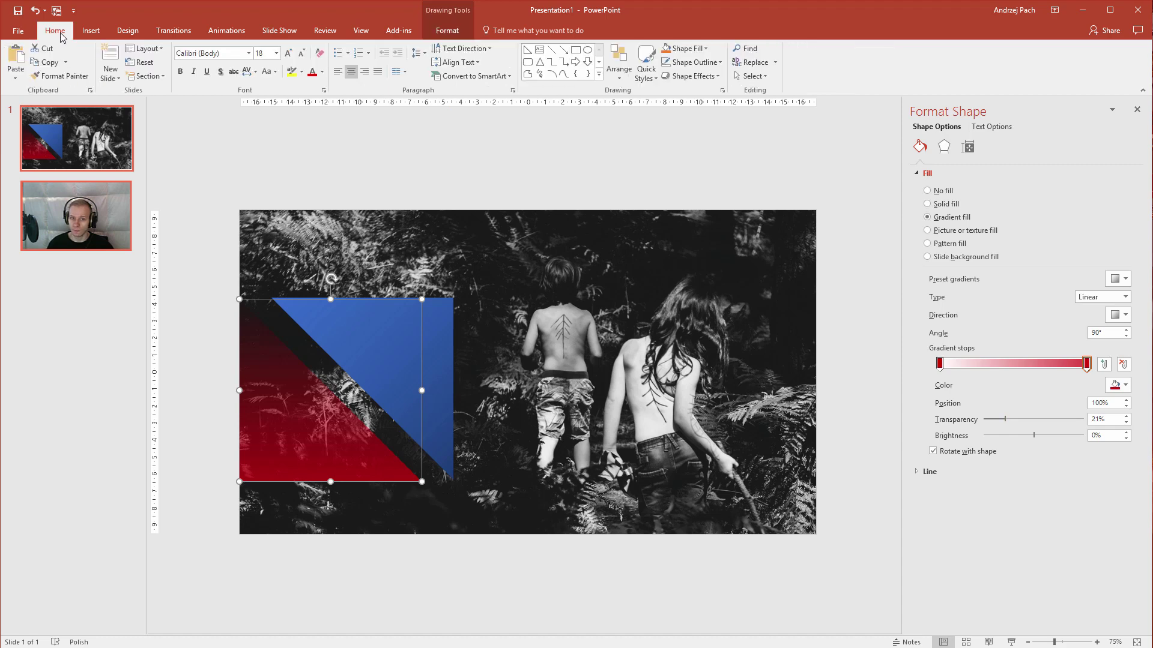
left_click(60, 76)
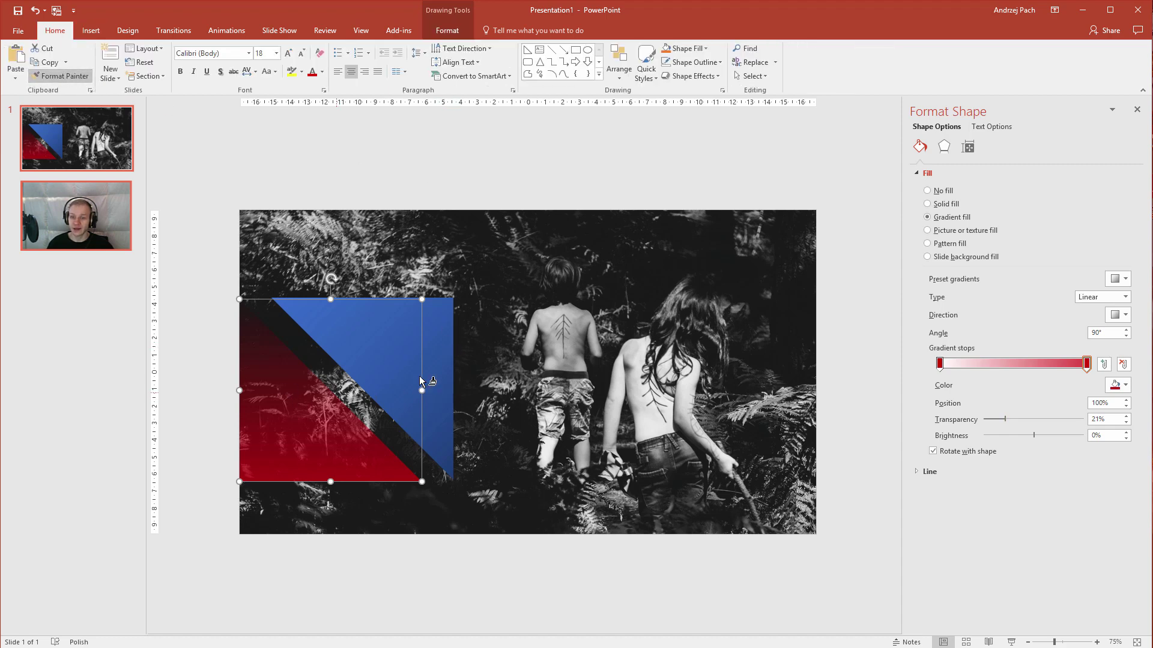
left_click(444, 373)
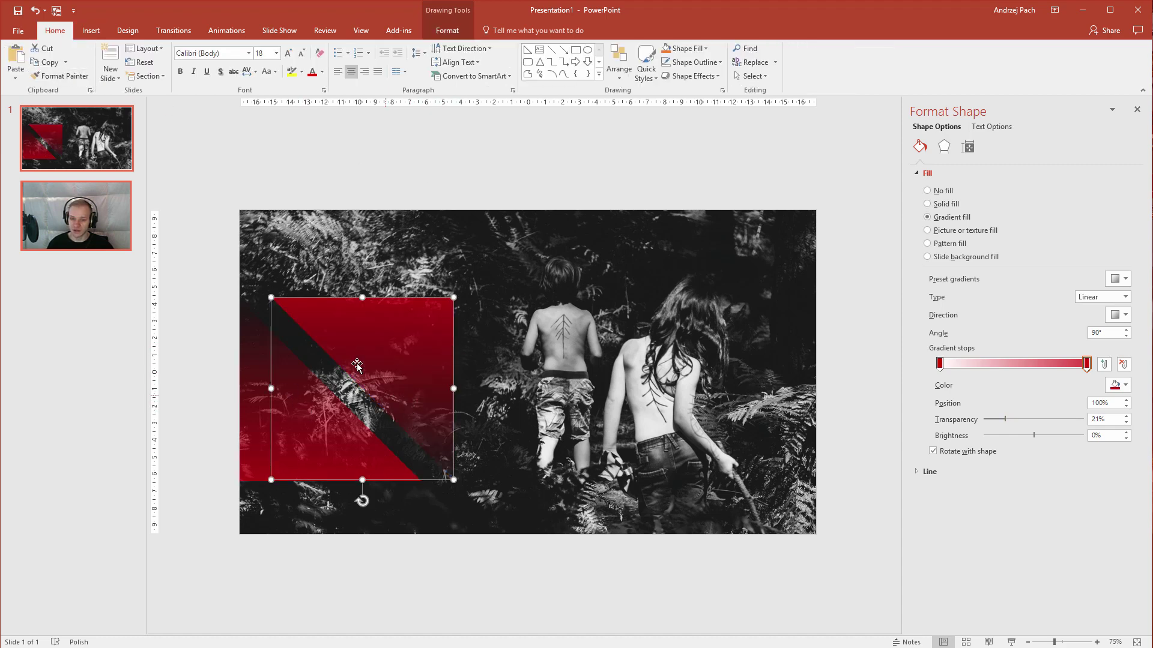
left_click_drag(362, 356, 558, 324)
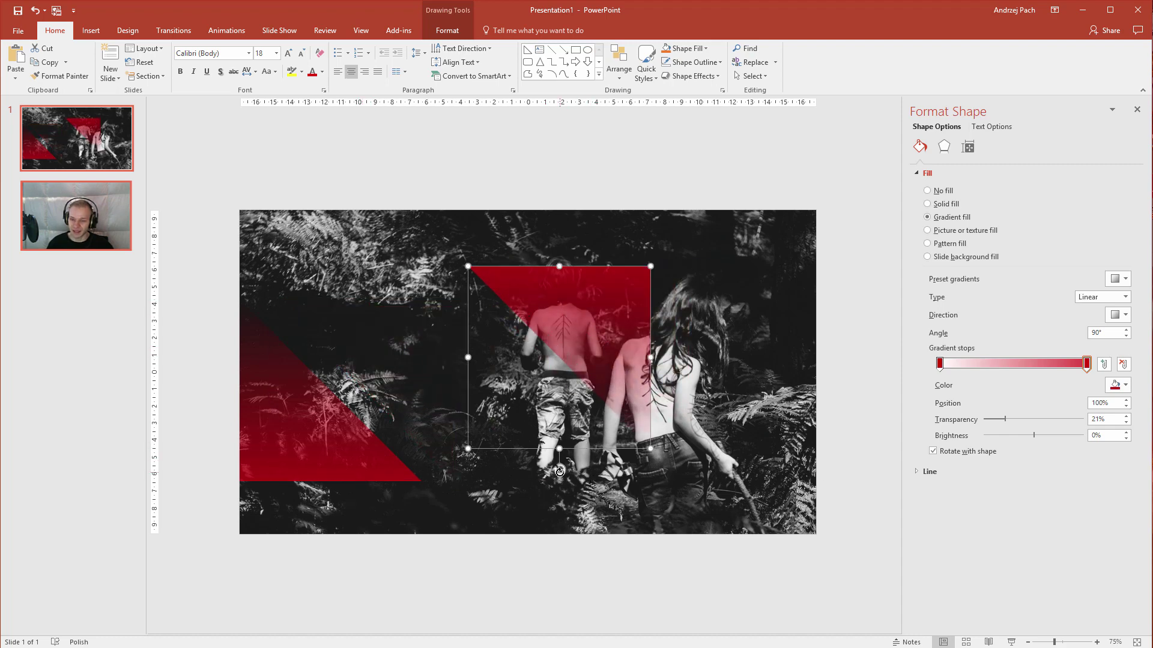
left_click_drag(559, 471, 563, 234)
key("Escape")
left_click_drag(592, 311, 374, 349)
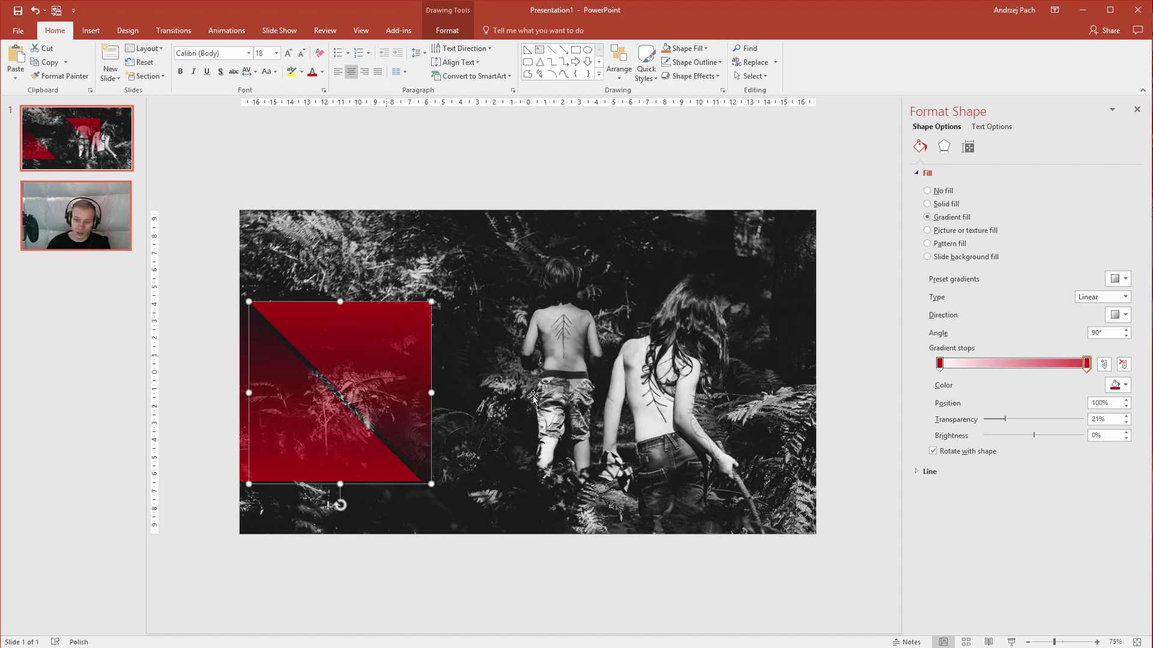
key("Left")
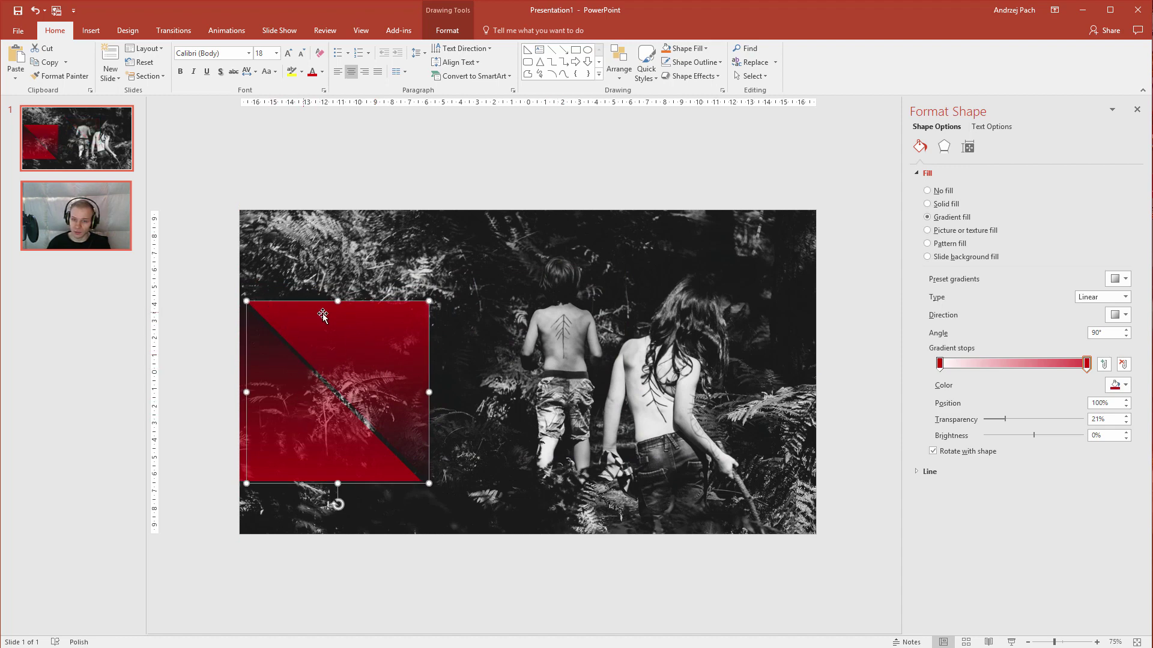
Set the right gradient stop's transparency to 38%
left_click(1087, 364)
left_click_drag(1004, 419, 1030, 423)
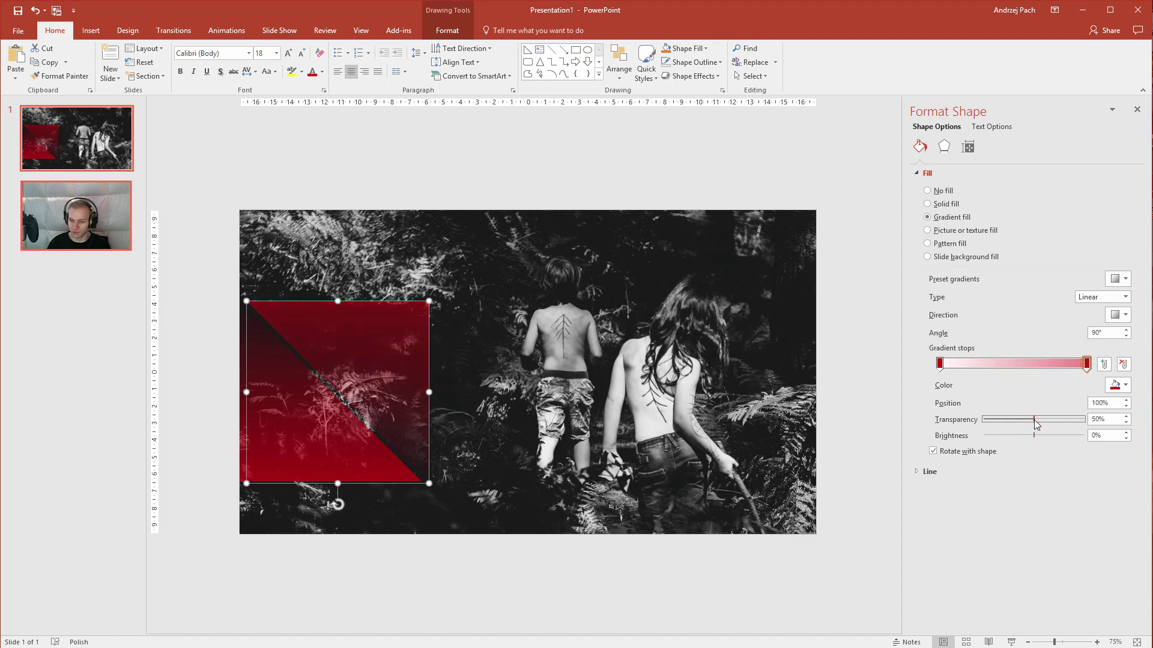
key("ctrl+z")
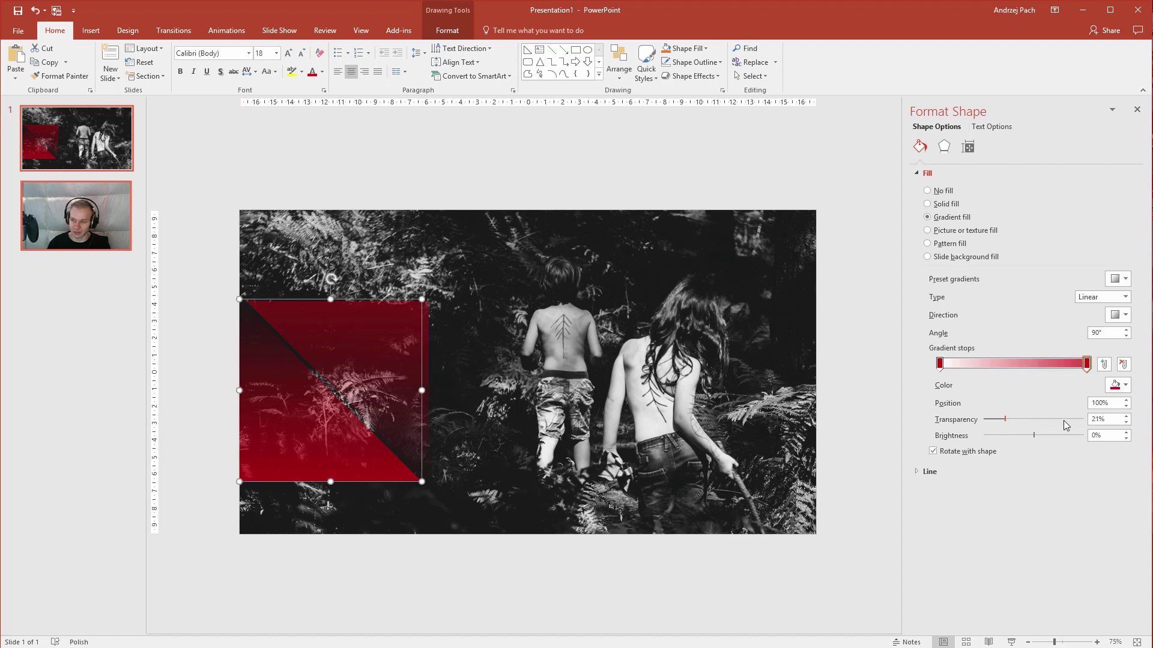
mouse_move(1015, 420)
left_mouse_down()
mouse_move(1032, 420)
mouse_move(1021, 420)
left_mouse_up()
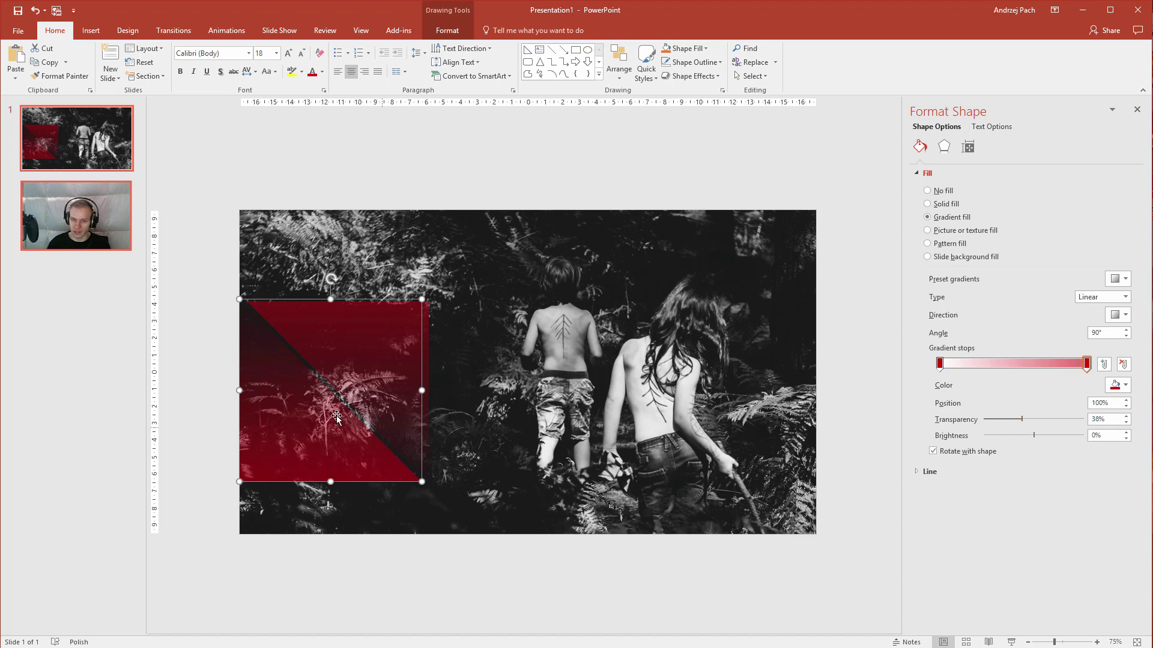
left_click_drag(334, 418, 336, 418)
Group both triangles into one square and move it left beside the children
key("ctrl+Right")
key("ctrl+Right")
key("ctrl+Right")
key("ctrl+Right")
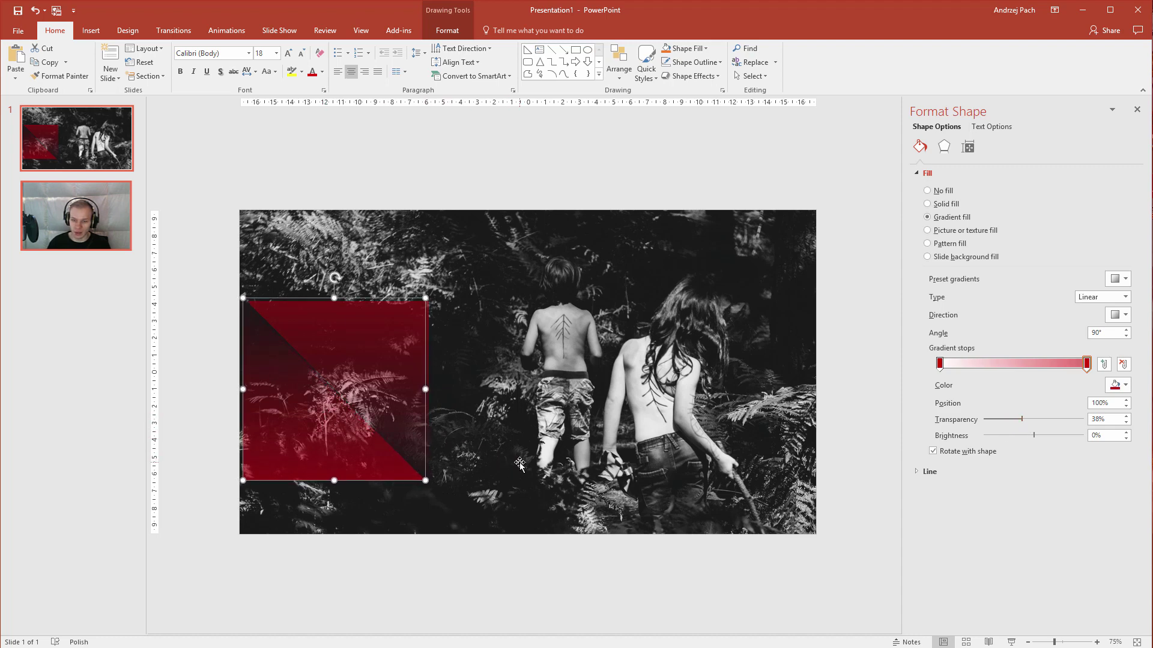
key("ctrl+Down")
key("ctrl+Down")
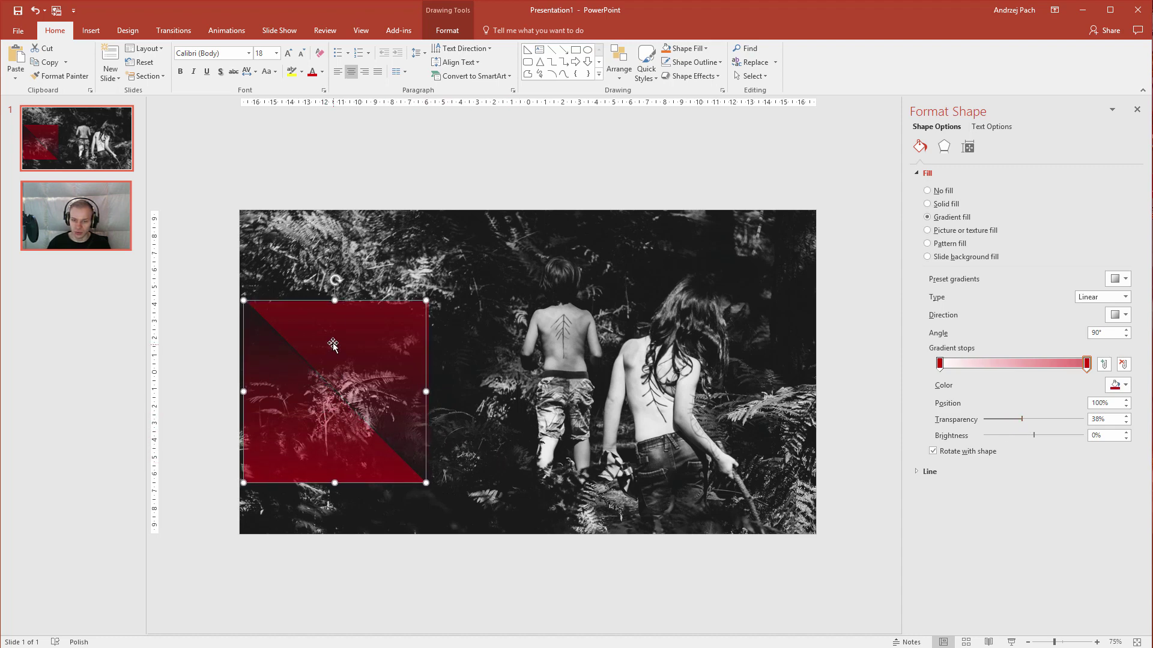
key("ctrl+a")
key("Right")
key("Right")
key("Right")
key("Right")
key("Right")
key("Right")
key("Right")
key("Right")
key("Right")
key("Right")
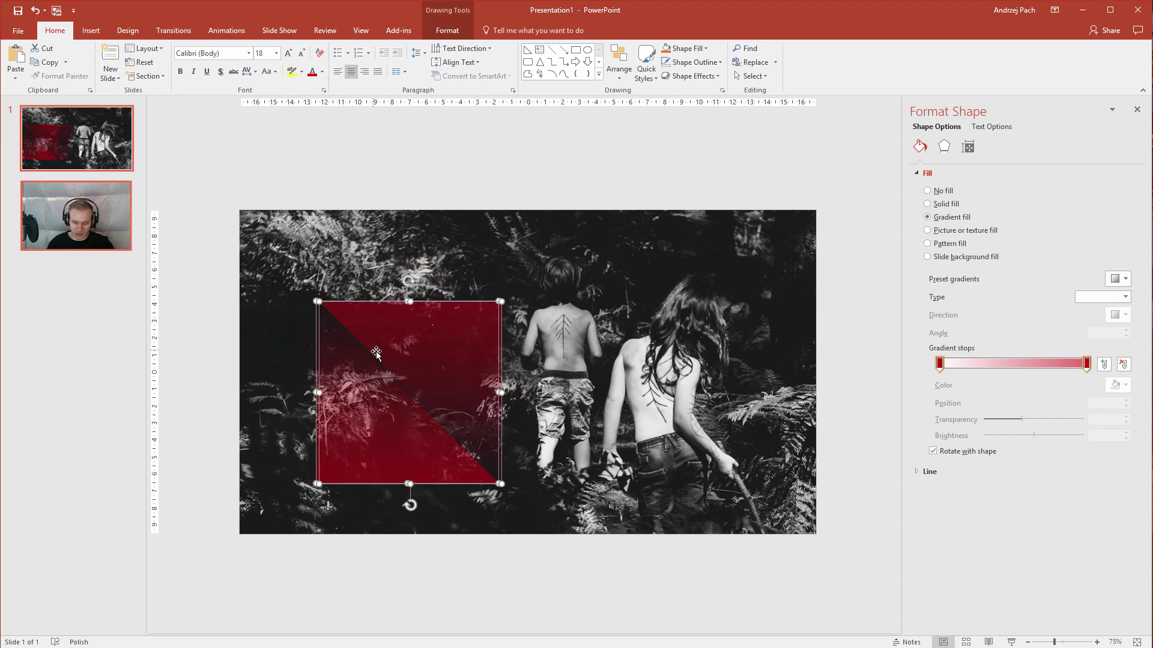
key("ctrl+g")
left_click_drag(431, 347, 405, 347)
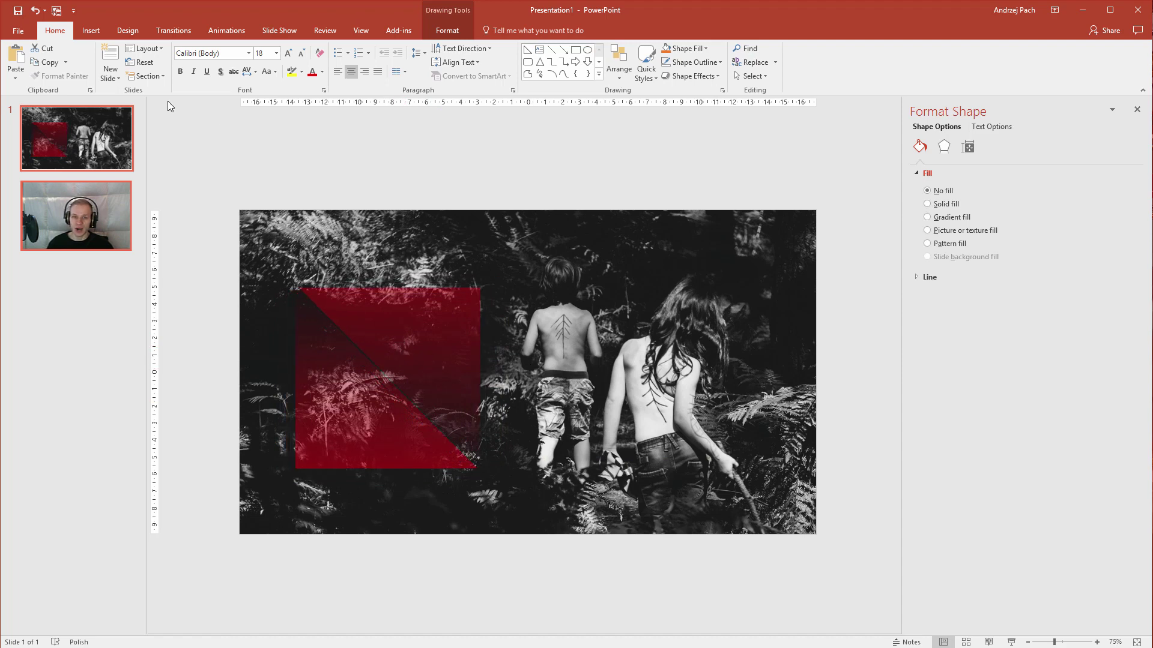
key("Escape")
Add a white Open Sans 32 pt 'ADVENTURE' text box at the top of the red square
left_click(96, 31)
left_click(490, 63)
left_click(454, 178)
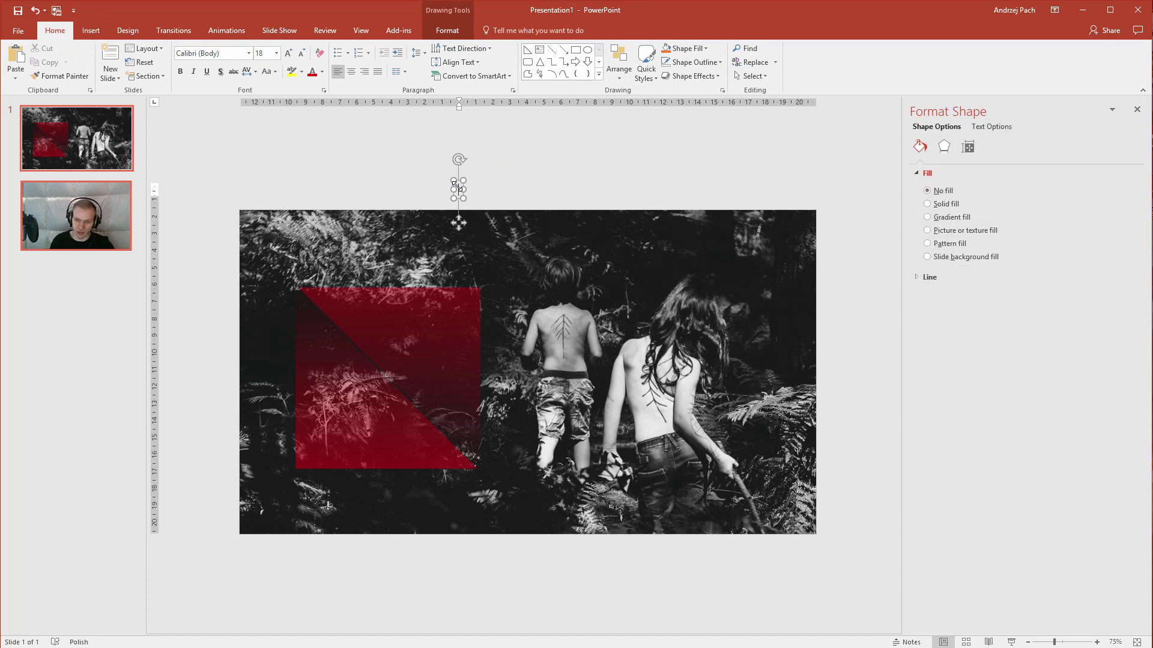
type("ADVENTURE")
key("ctrl+a")
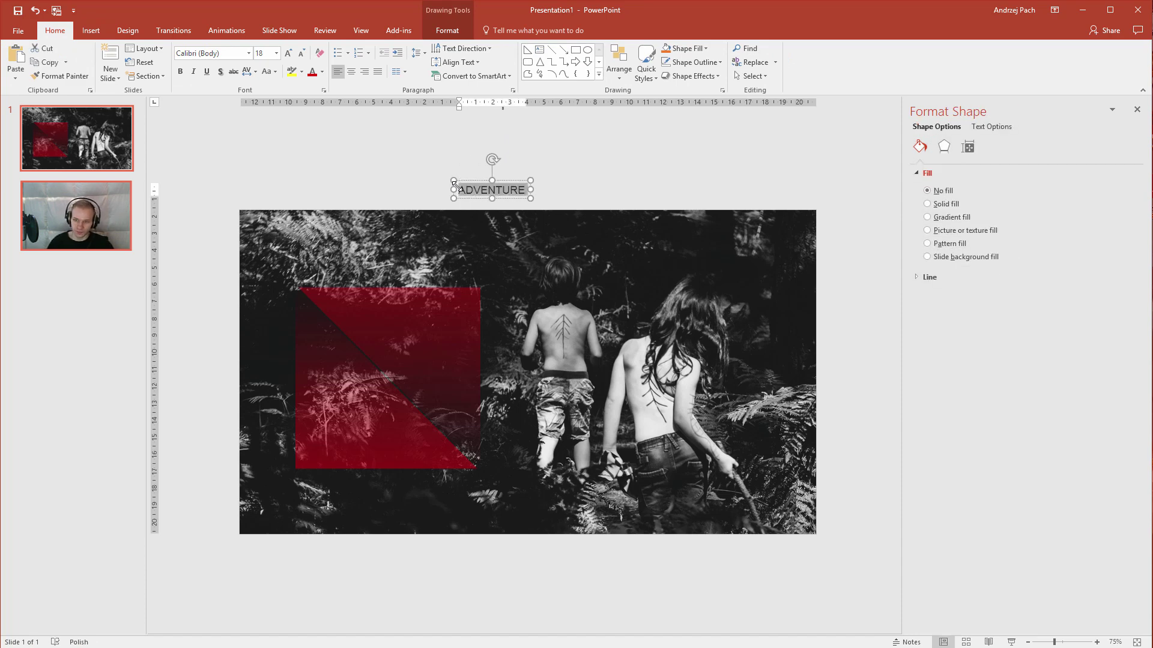
left_click(322, 72)
left_click(313, 99)
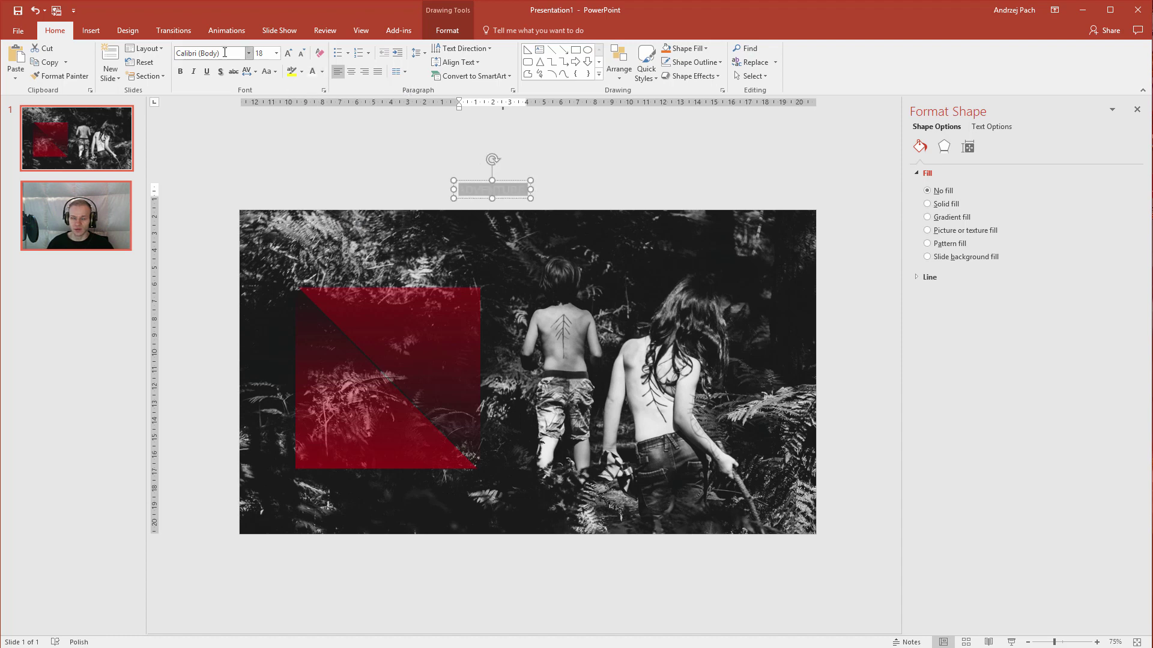
left_click(248, 53)
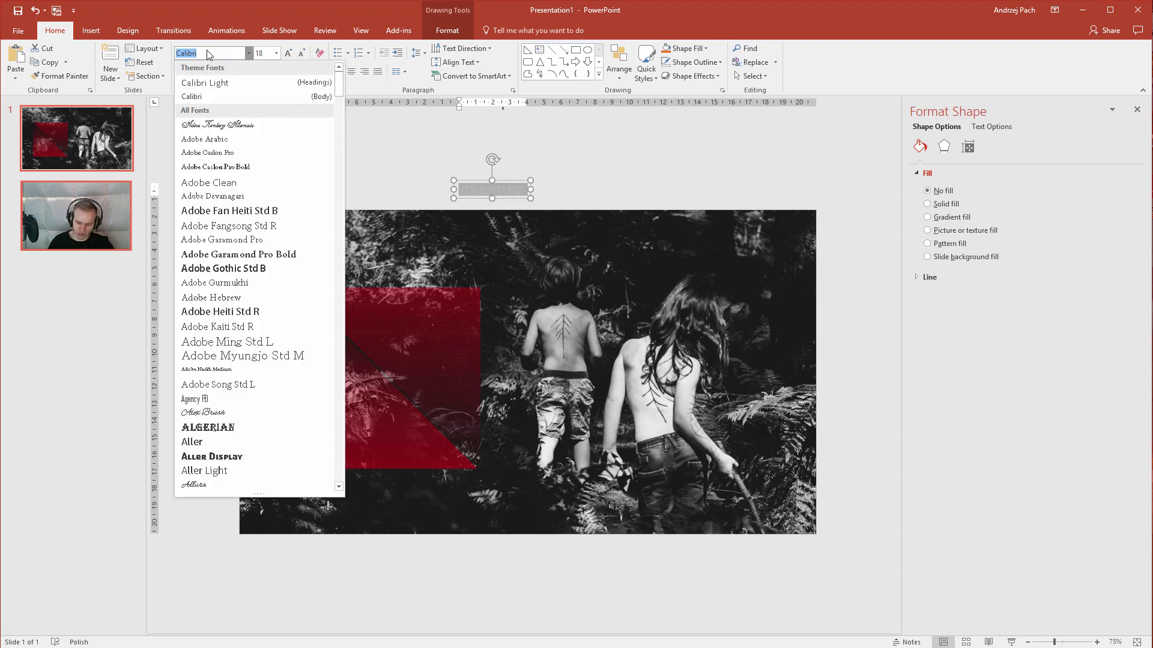
type("Open Sans")
key("Return")
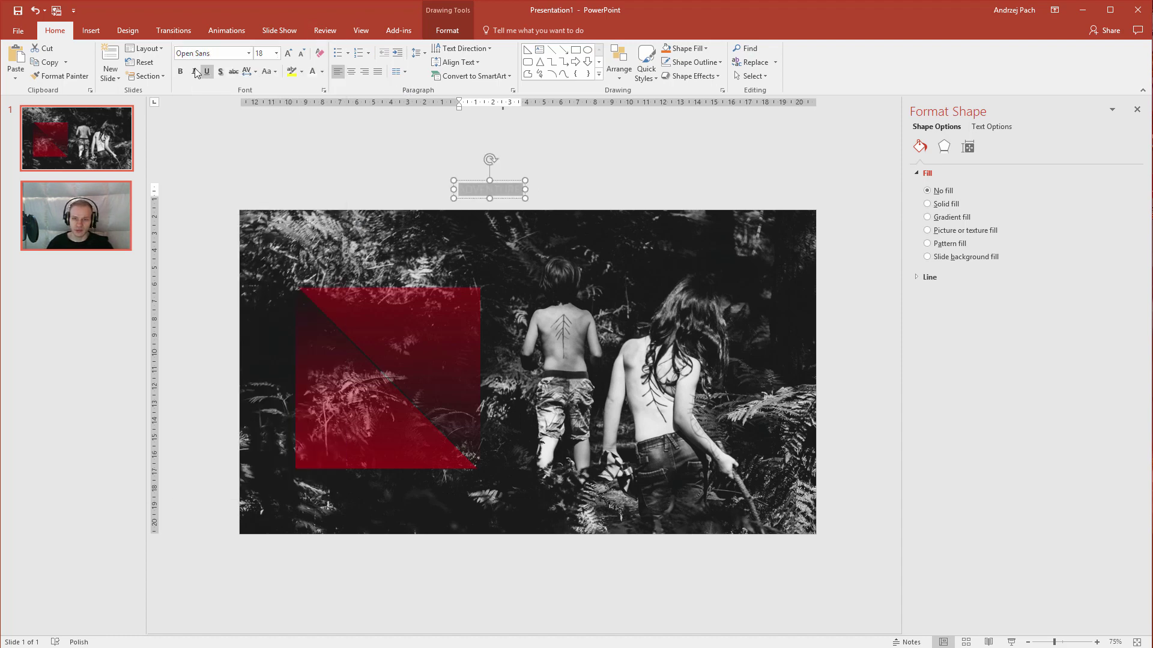
left_click_drag(508, 179, 421, 303)
left_click(288, 53)
left_click(288, 53)
left_click(288, 53)
left_click(288, 53)
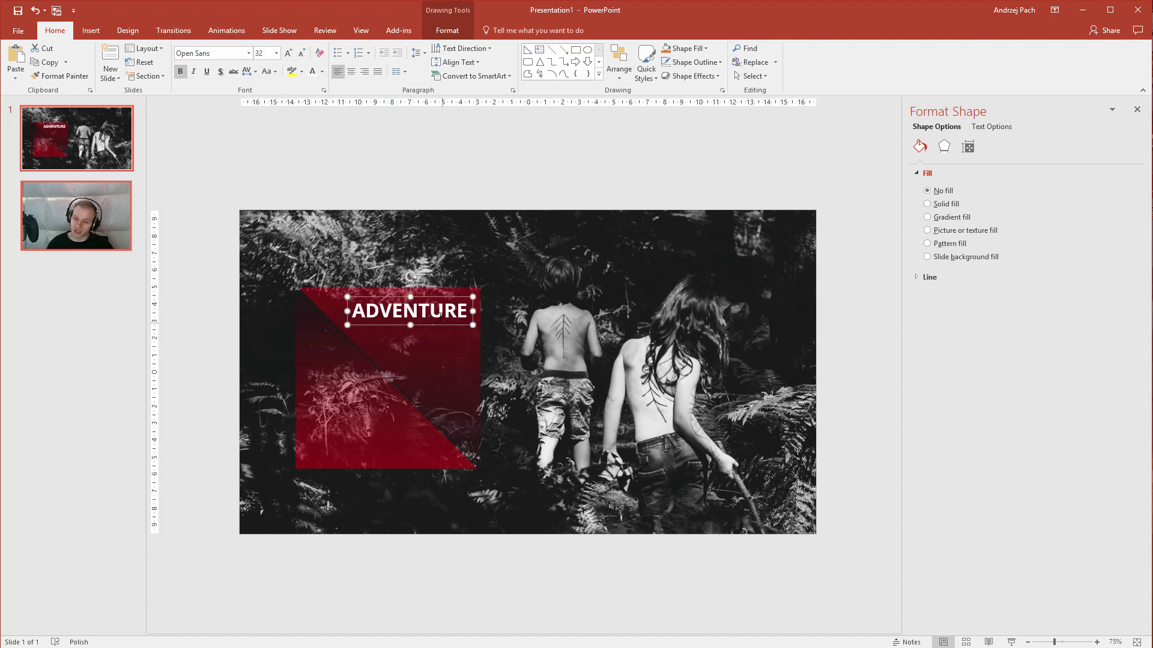
Duplicate the text box, change it to black 'presentation' at the square's bottom-left
key("ctrl+c")
key("ctrl+v")
left_click_drag(438, 337, 372, 461)
type("presentation")
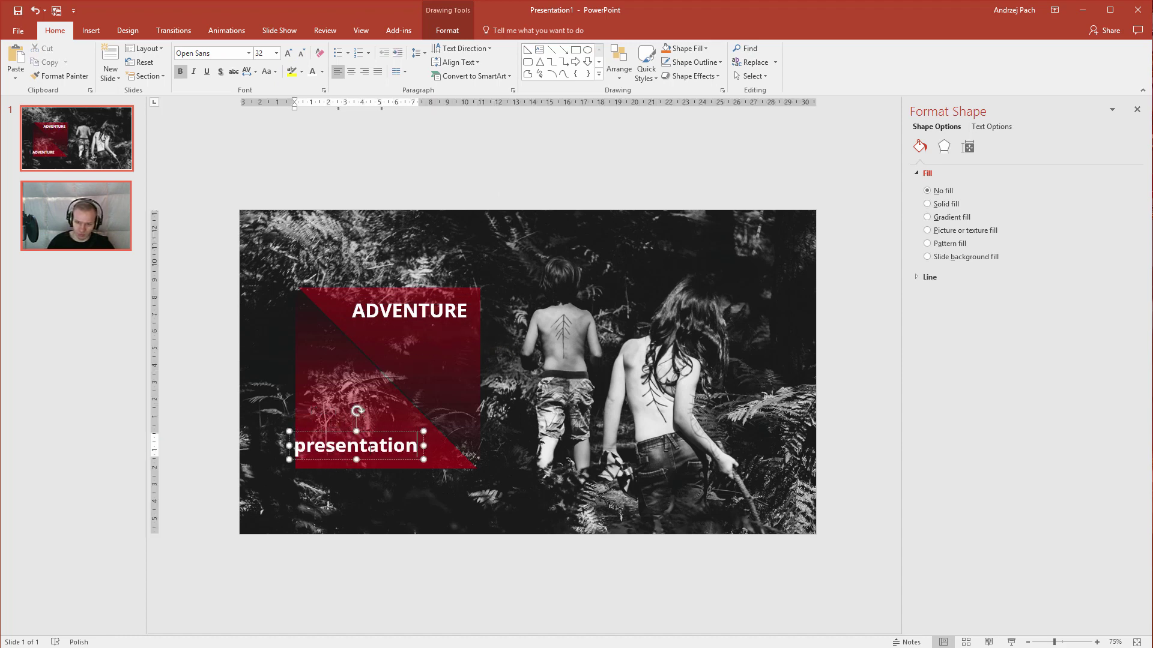
left_click_drag(325, 434, 337, 439)
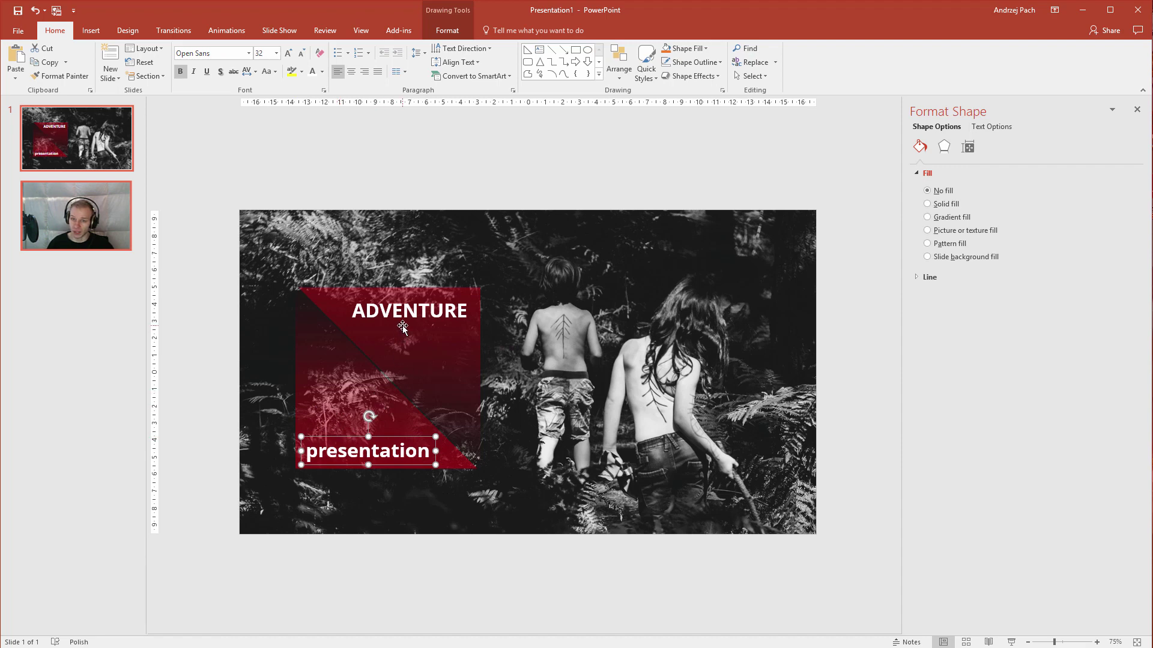
left_click(322, 72)
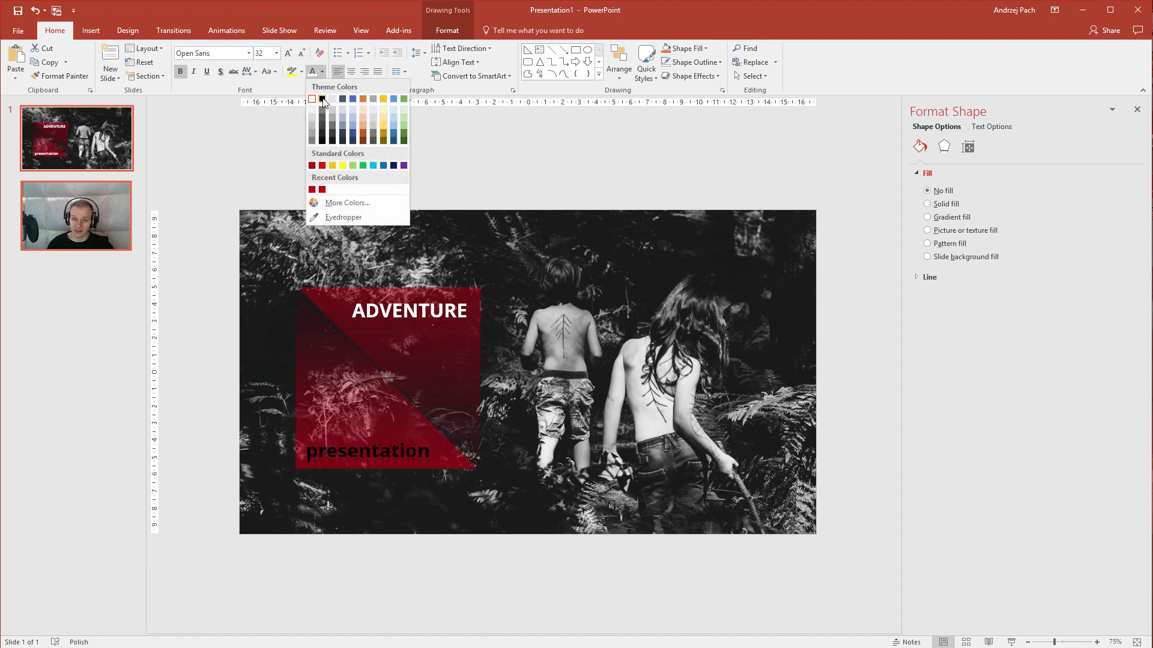
left_click(322, 99)
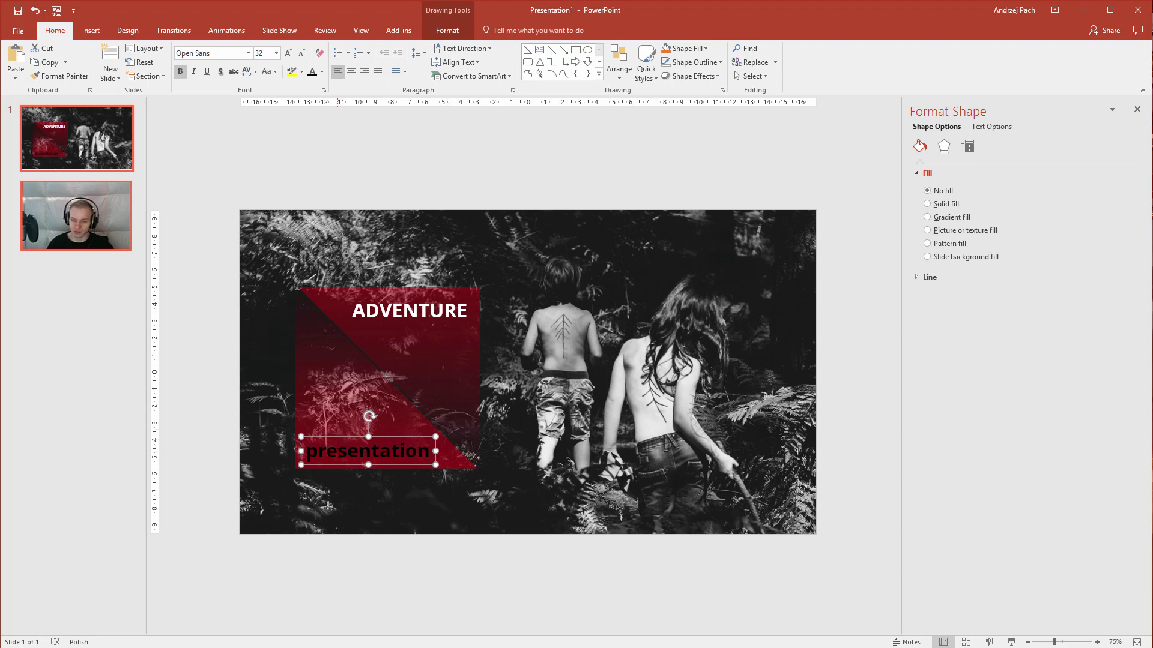
Ungroup the red square and move the upper triangle with ADVENTURE up and right
left_click(407, 342)
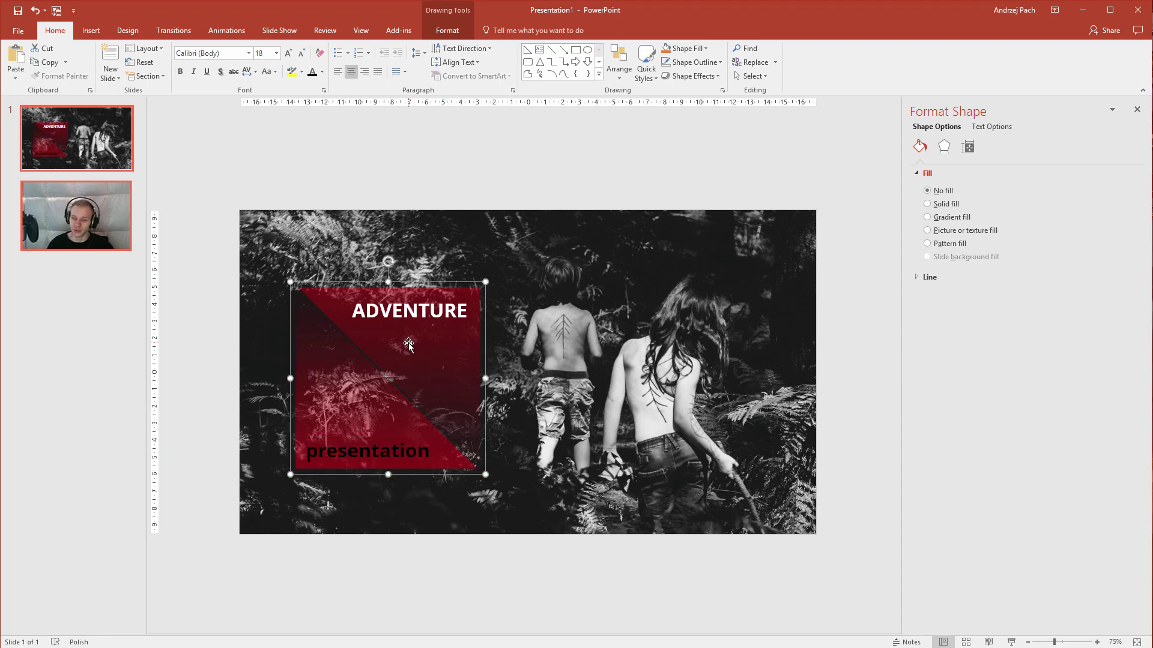
right_click(426, 358)
mouse_move(468, 427)
left_click(573, 465)
left_click(432, 315, "shift")
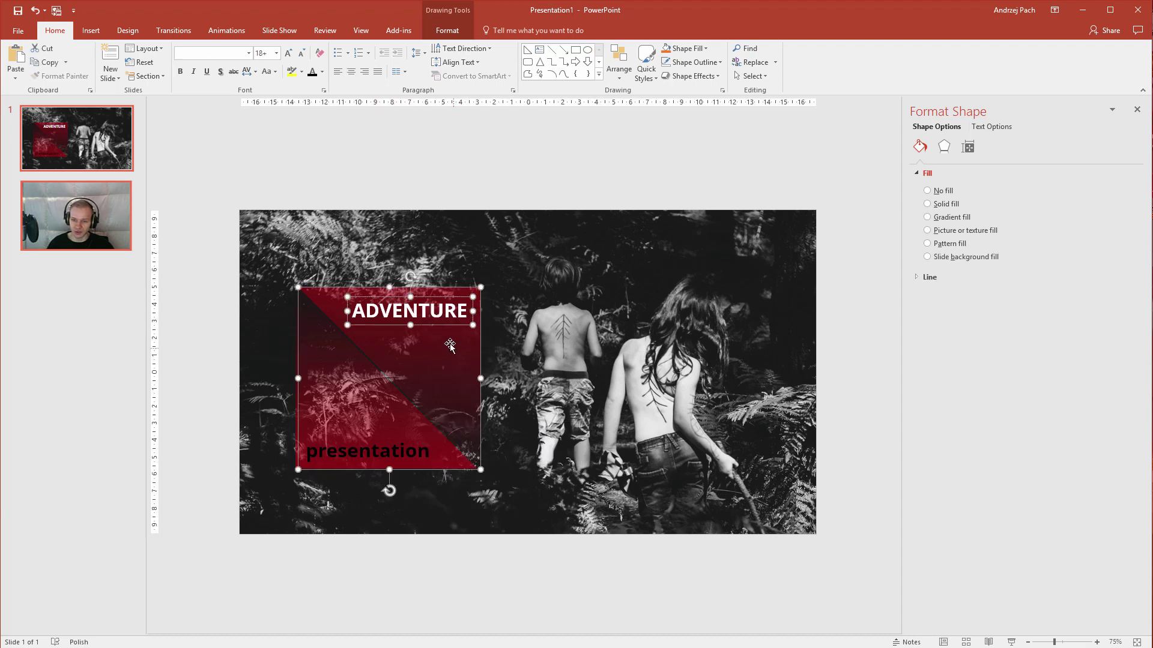
left_click_drag(450, 344, 504, 286)
Combine the upper triangle and ADVENTURE text with Merge Shapes to cut out the word
left_click(419, 367)
left_click(493, 321)
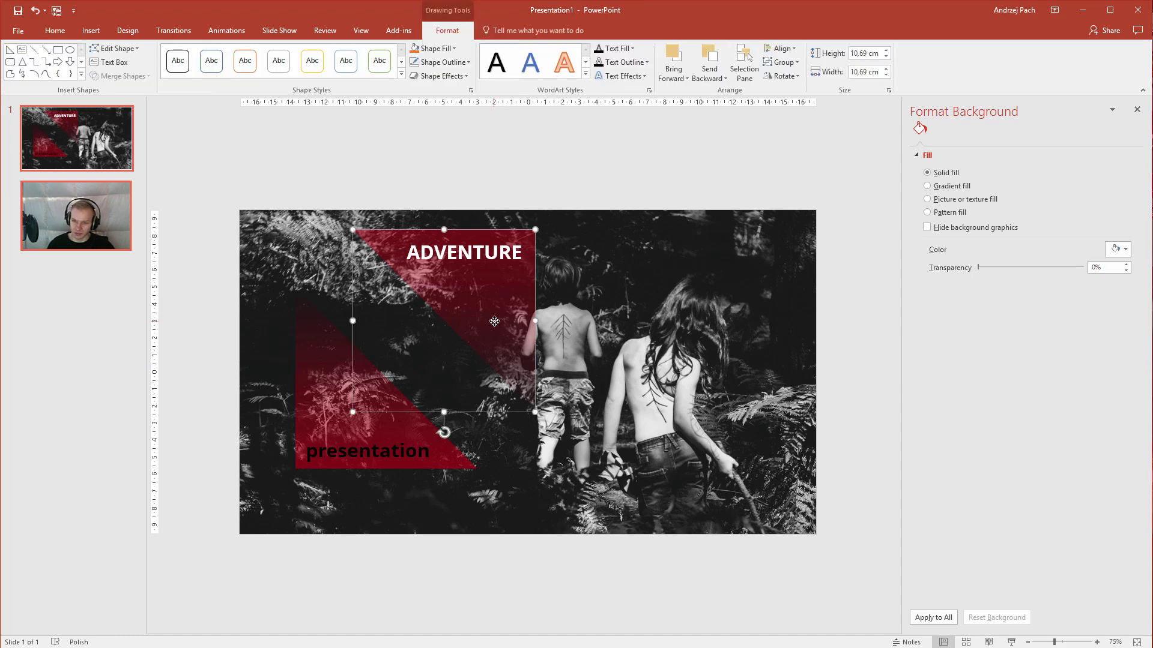
left_click(444, 252, "shift")
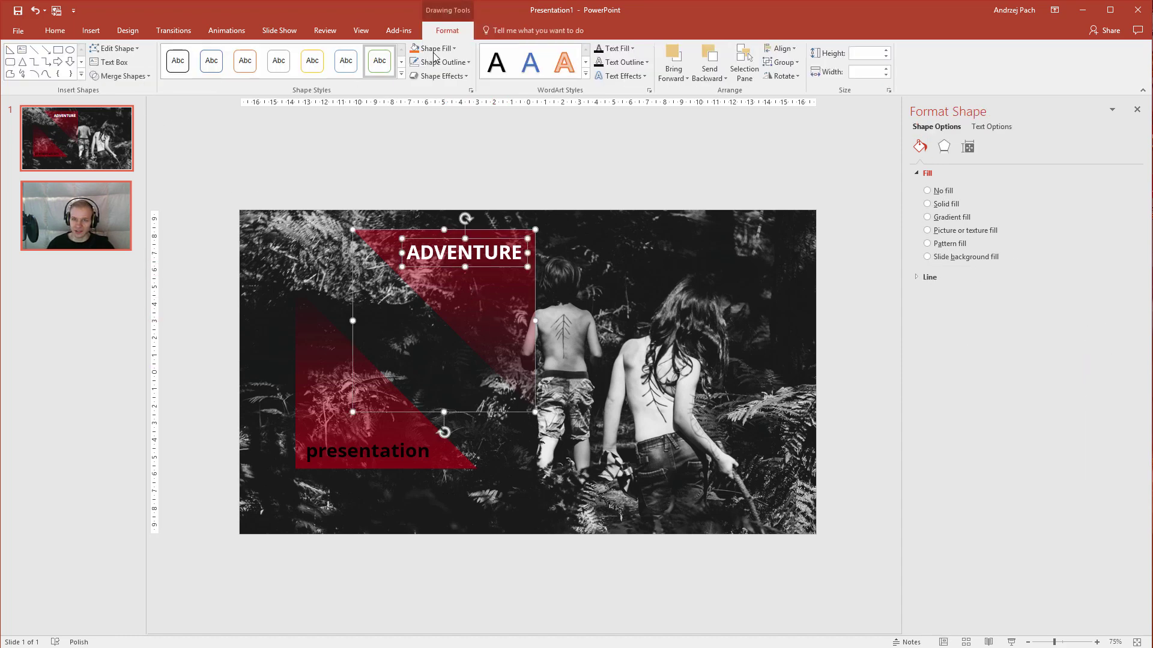
left_click(146, 76)
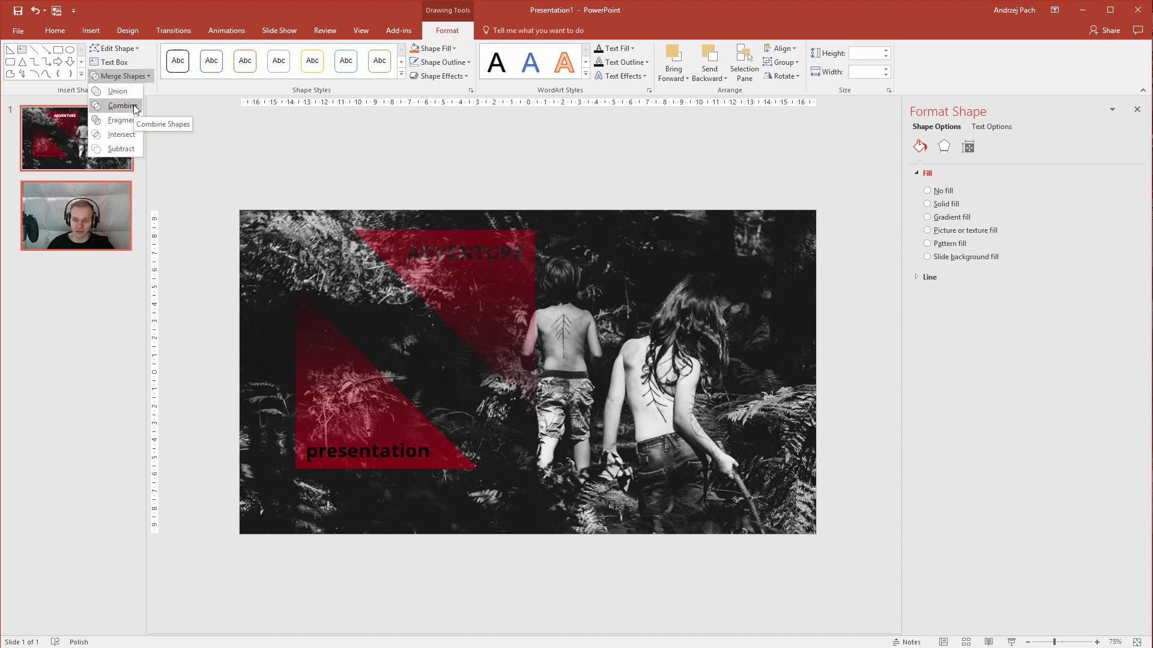
left_click(133, 107)
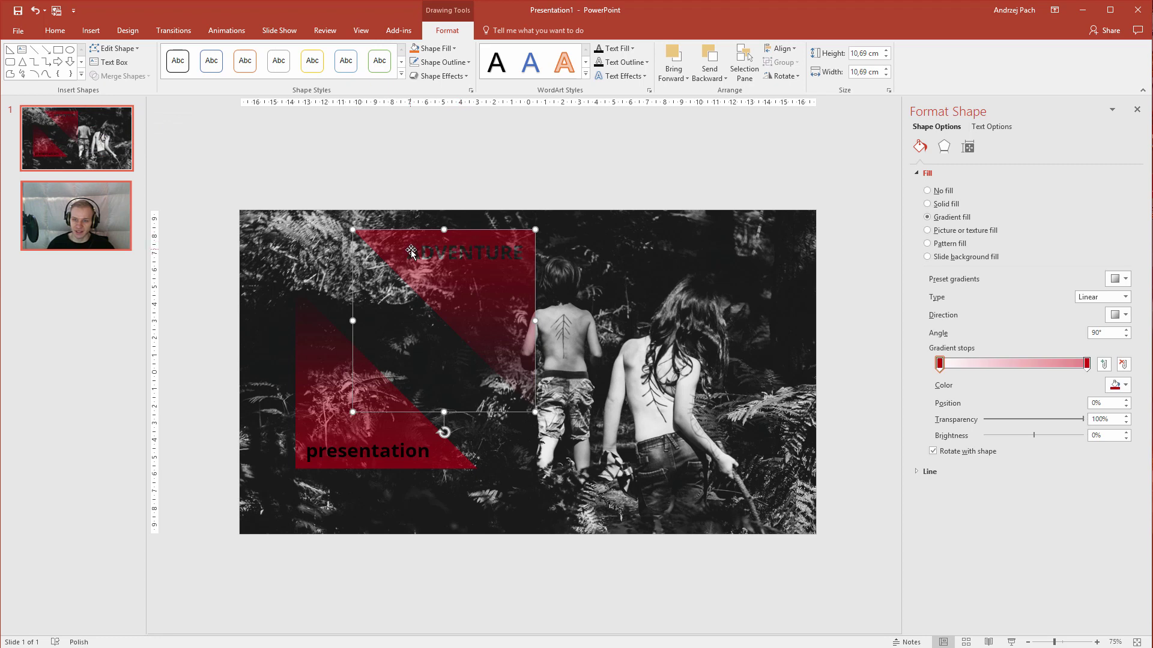
Move the cut-out shape, set the right gradient stop to ~39% transparency and the left stop to 56%
left_click_drag(494, 243, 415, 310)
left_click(1086, 364)
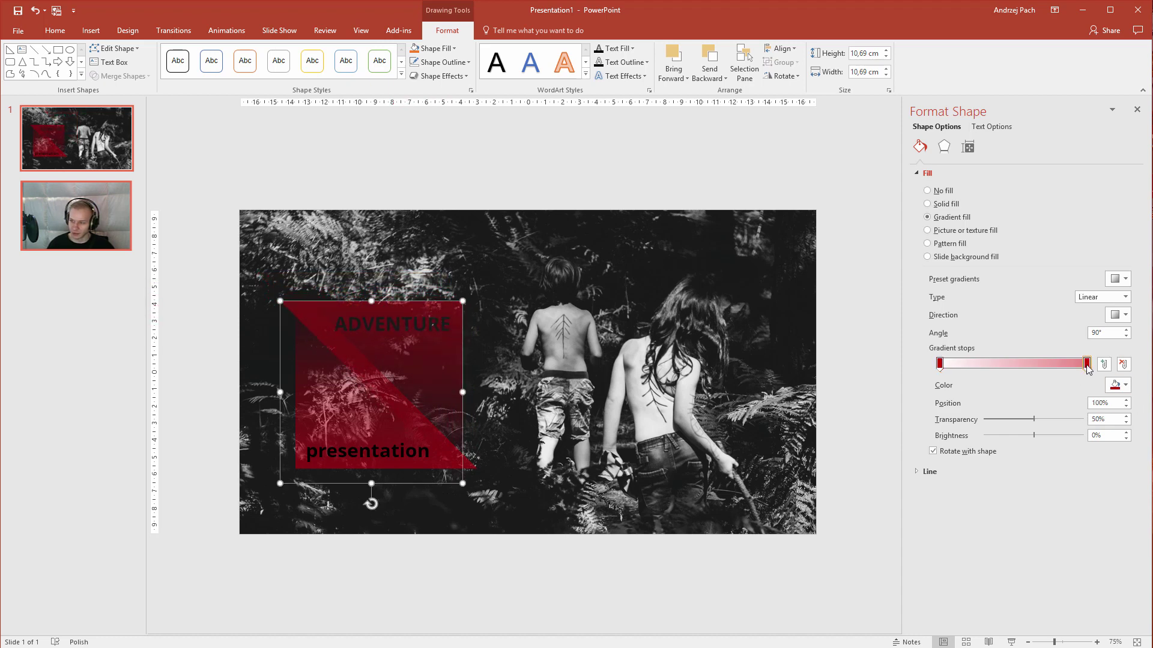
left_click(1034, 420)
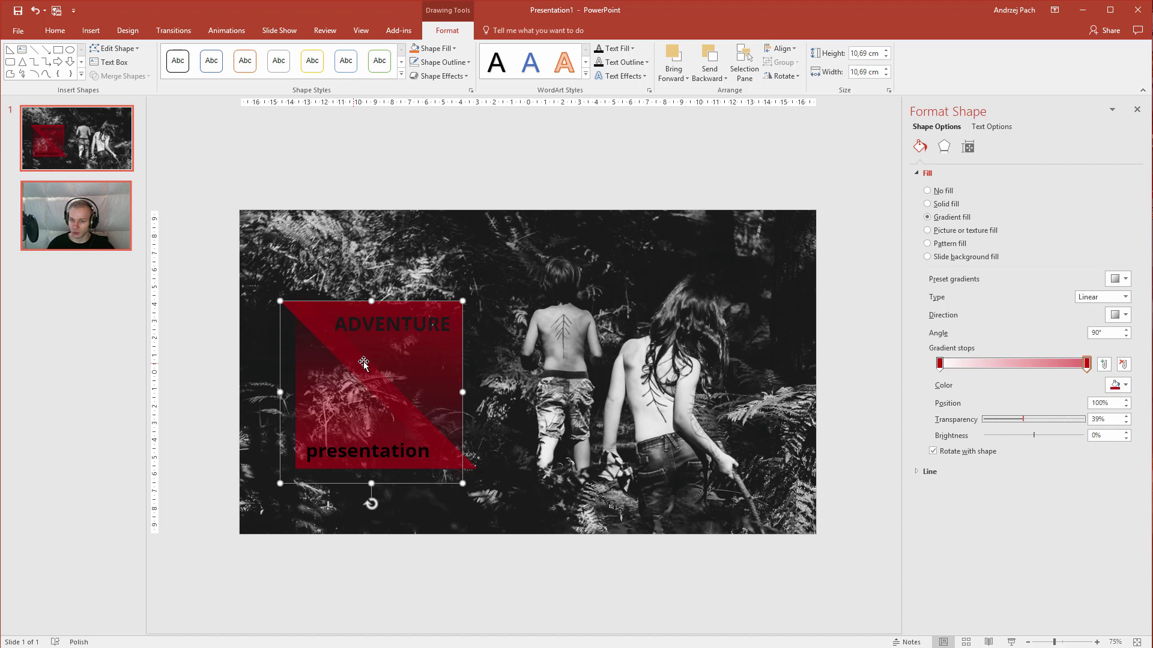
left_click(940, 364)
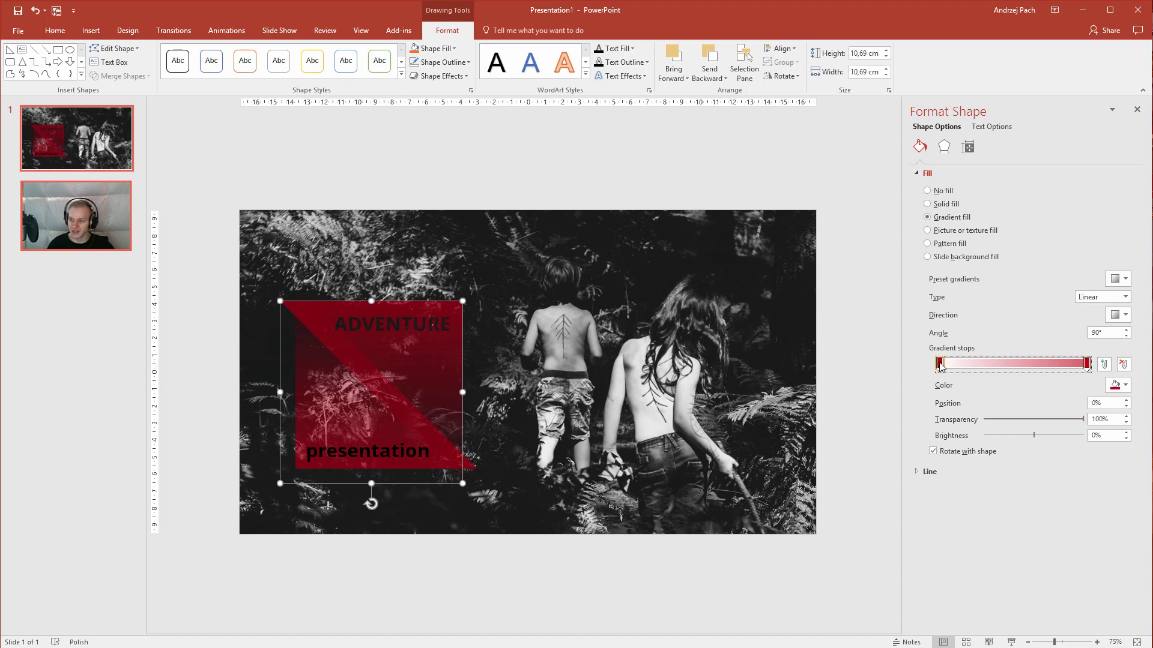
left_click_drag(940, 365, 1022, 367)
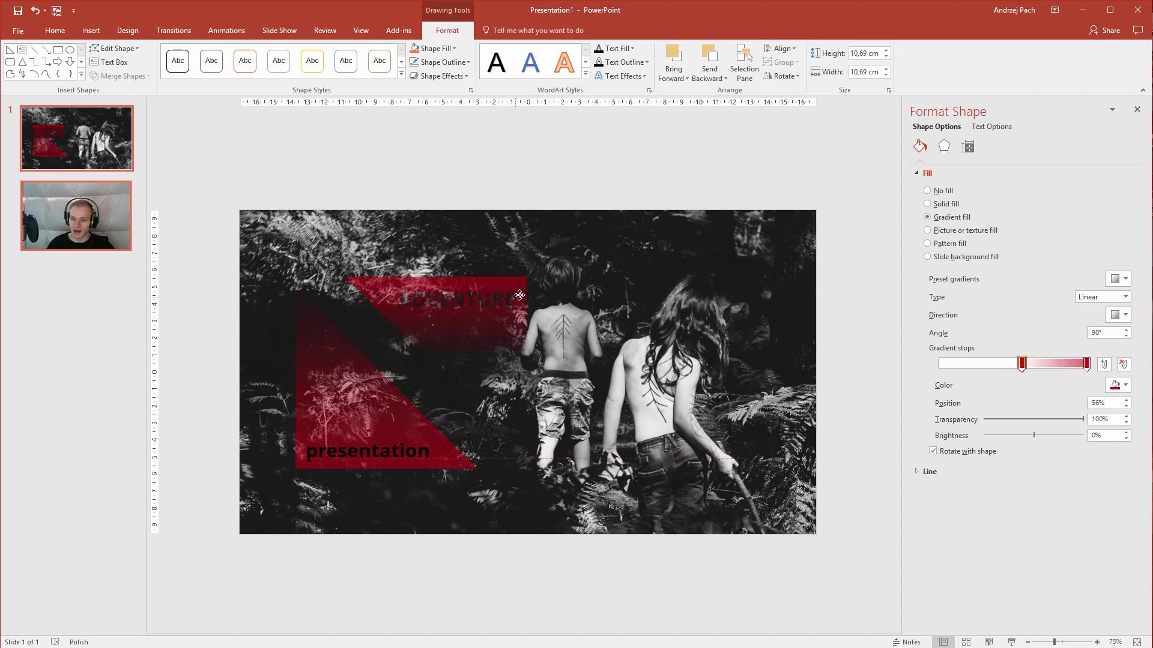